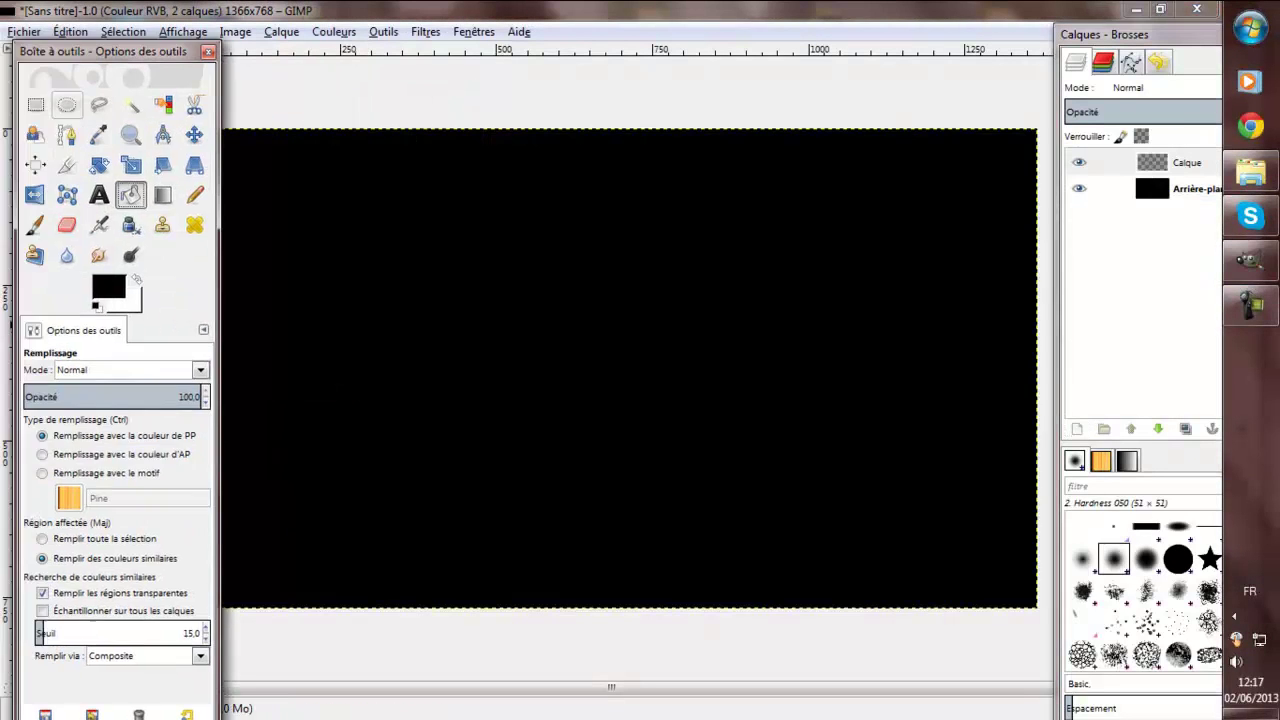
# Draw a wide elliptical selection across the lower canvas and set the background colour to grey.
pyautogui.moveTo(546, 406); pyautogui.dragTo(1040, 600)
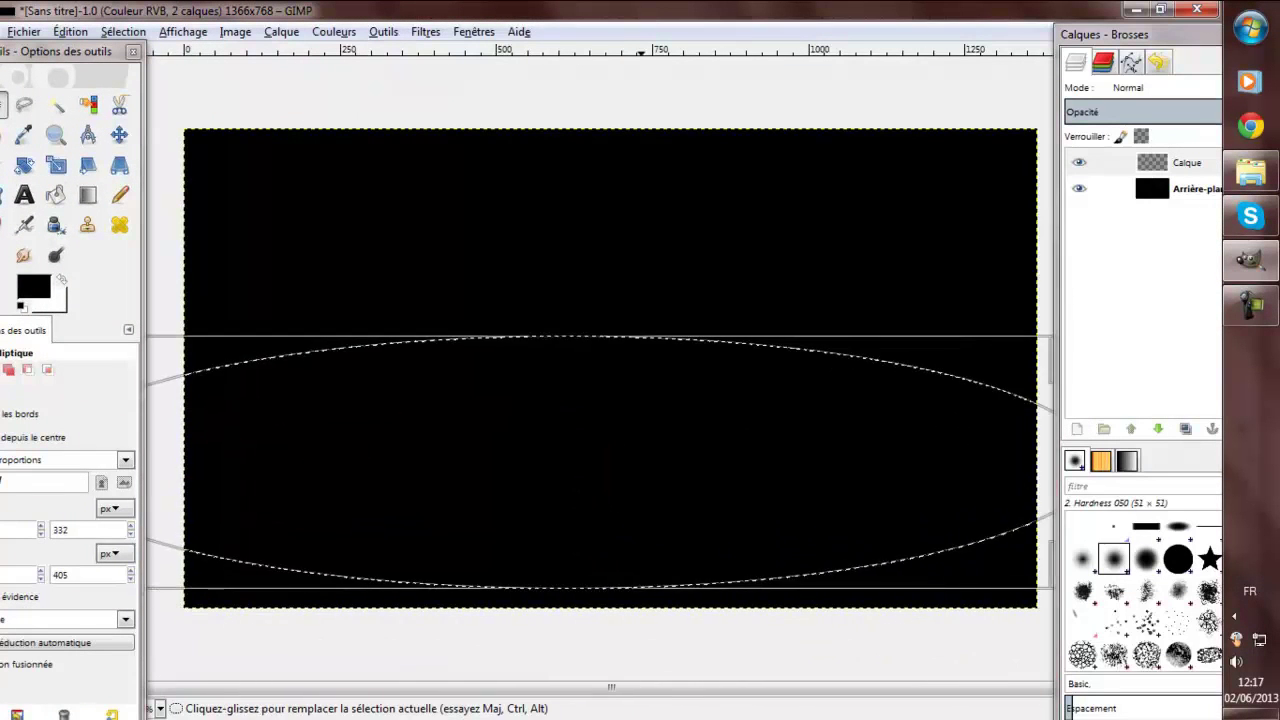
pyautogui.moveTo(640, 588)
pyautogui.mouseDown()
pyautogui.moveTo(611, 576)
pyautogui.moveTo(620, 517)
pyautogui.moveTo(597, 667)
pyautogui.mouseUp()
pyautogui.click(82, 276)
pyautogui.click(334, 391)
# Switch to the Blend tool with the Linéaire gradient shape.
pyautogui.click(118, 171)
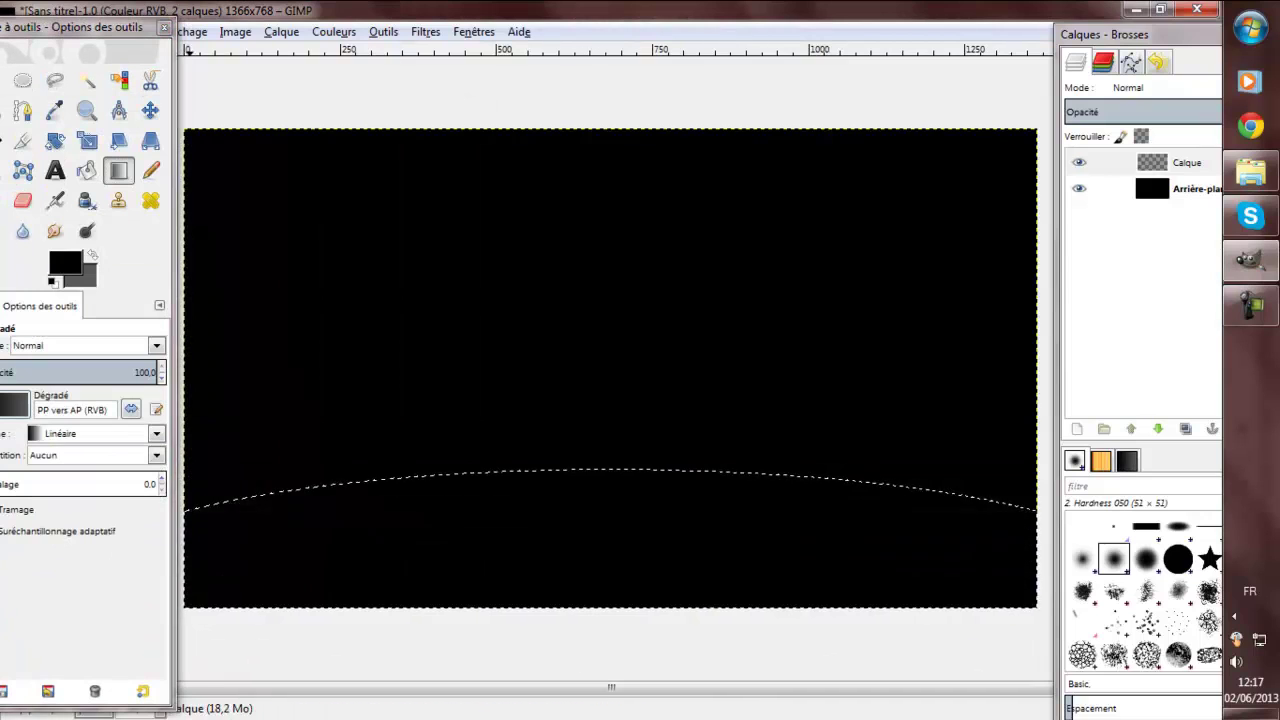
pyautogui.click(156, 433)
pyautogui.click(60, 484)
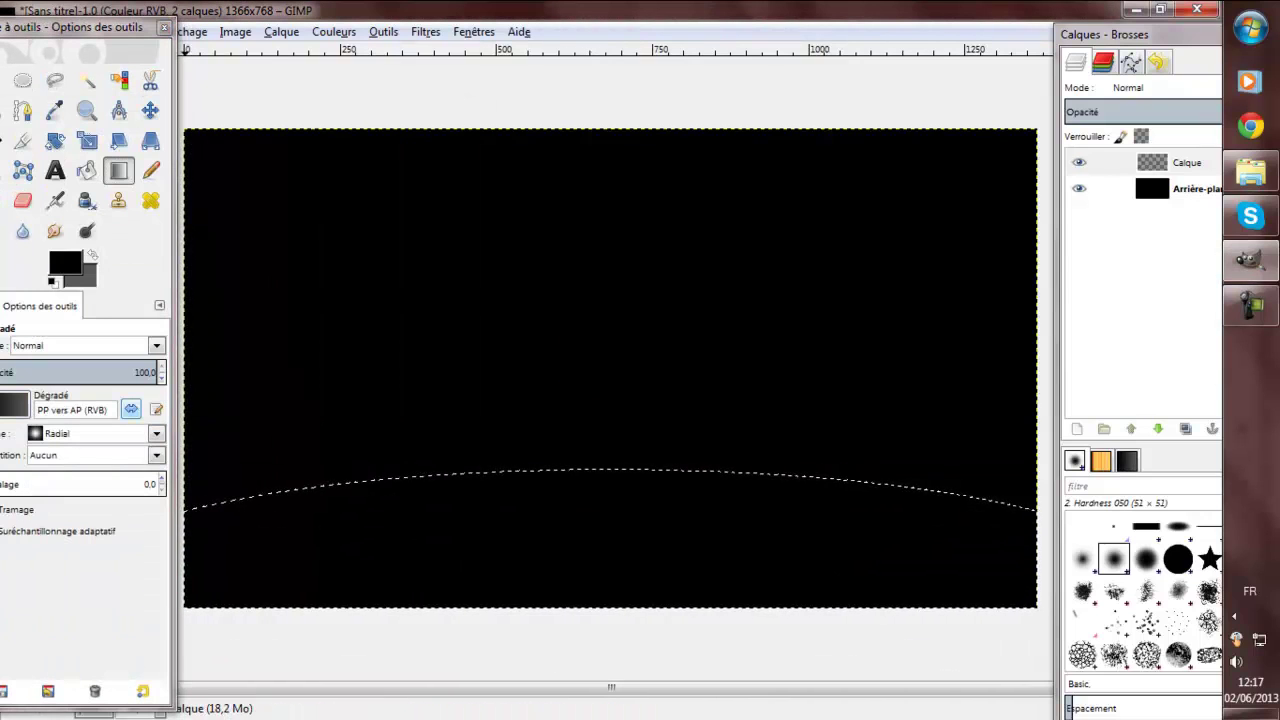
pyautogui.click(156, 433)
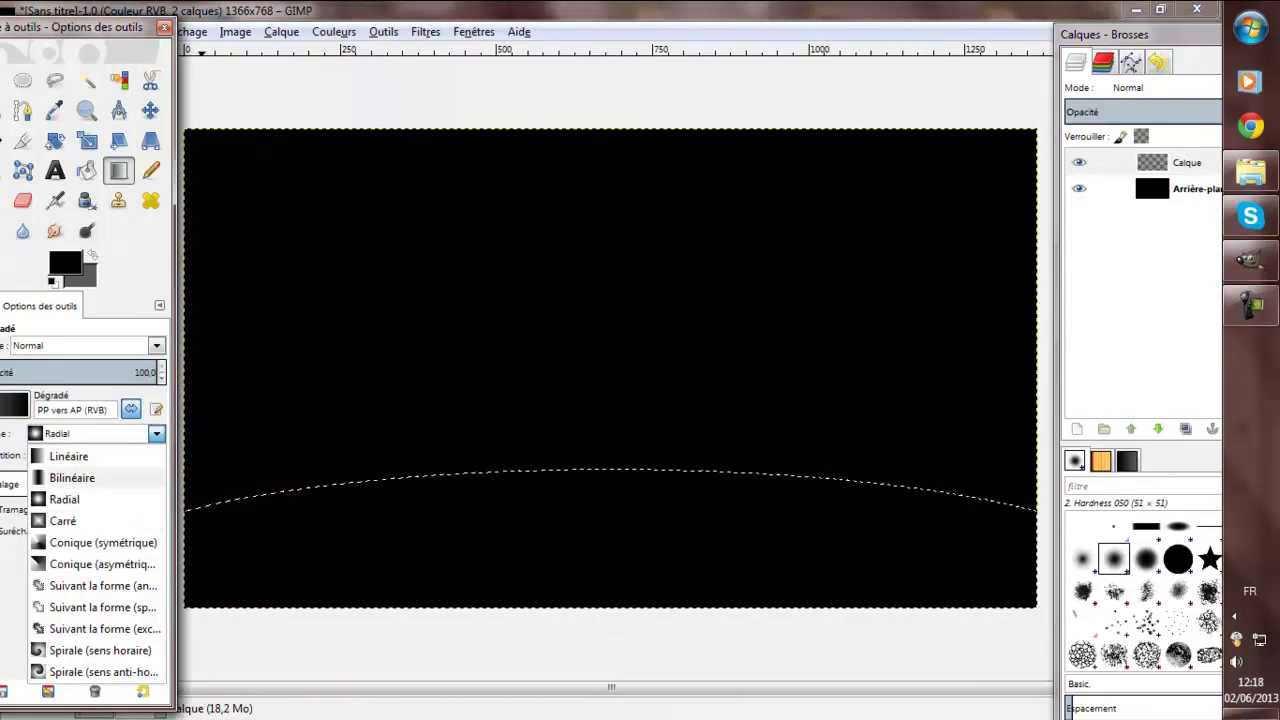
pyautogui.click(68, 456)
# Clear the selection and try trial grey gradients across the canvas, undoing them.
pyautogui.hotkey('ctrl', 'shift', 'a')
pyautogui.moveTo(610, 380); pyautogui.dragTo(610, 360)
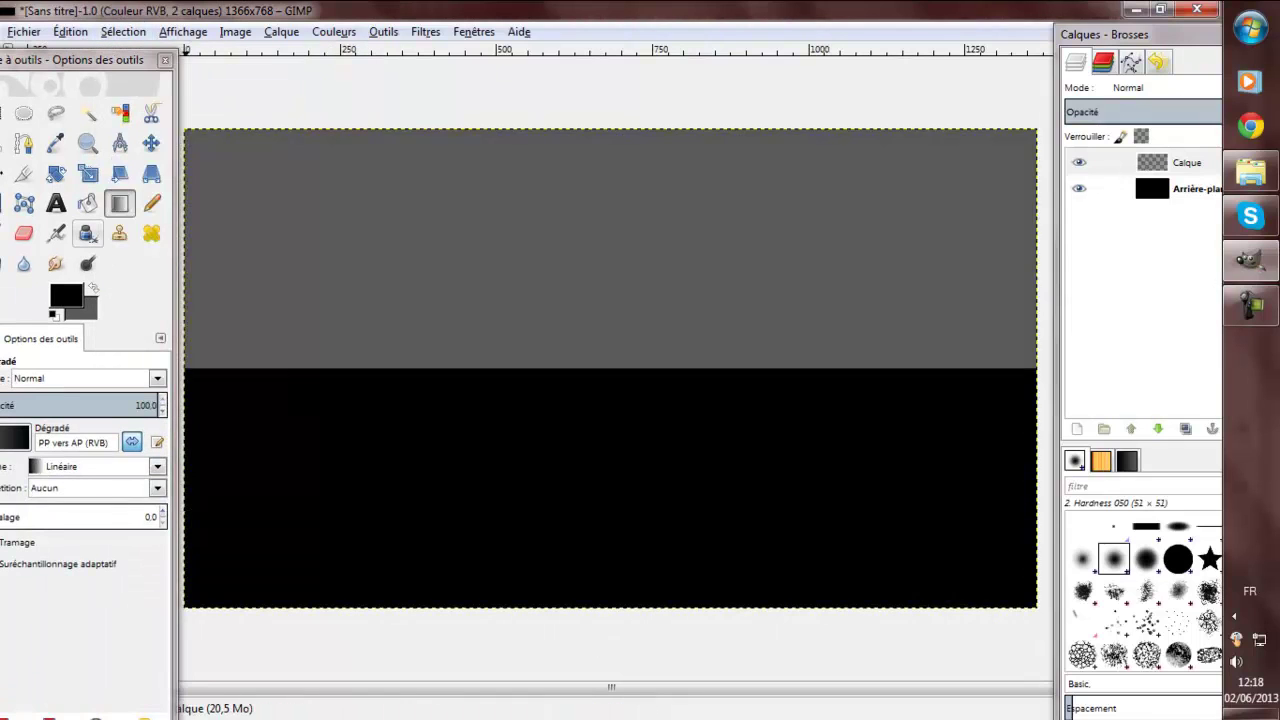
pyautogui.hotkey('ctrl', 'z')
pyautogui.hotkey('ctrl', 'z')
pyautogui.hotkey('ctrl', 'z')
pyautogui.hotkey('ctrl', 'z')
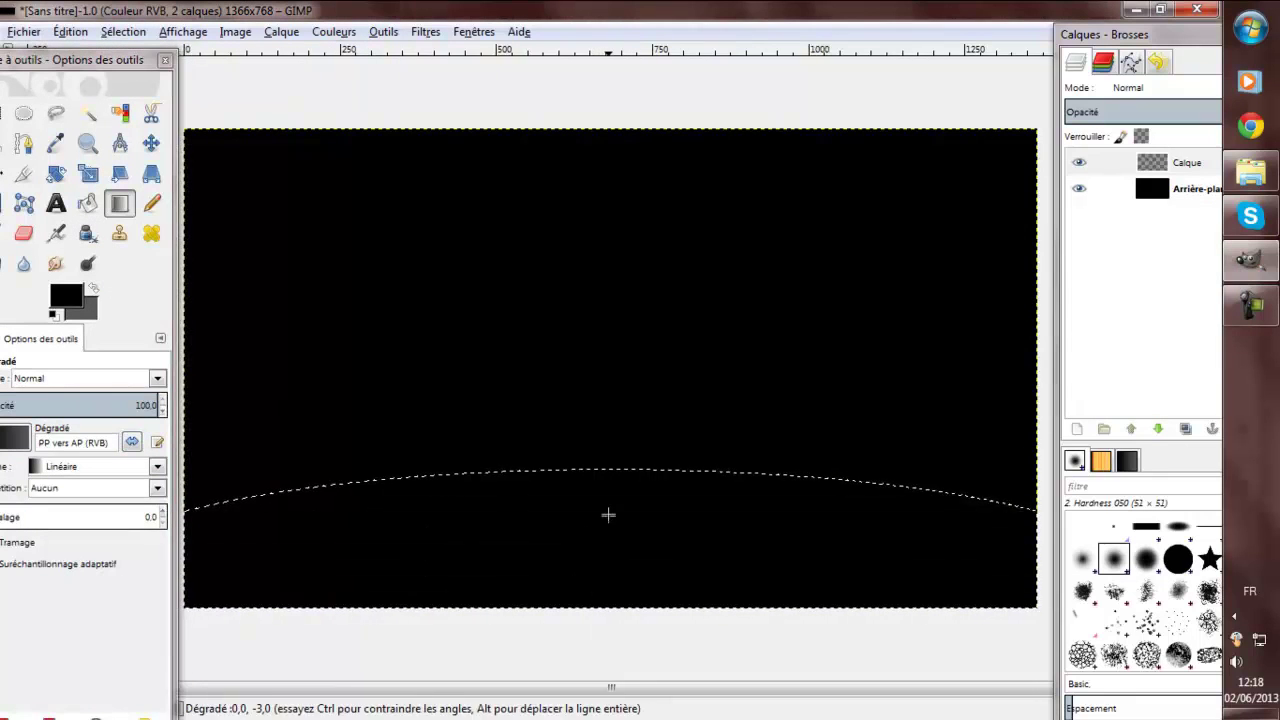
pyautogui.moveTo(594, 471); pyautogui.dragTo(594, 650)
# Remove the selection and lay a linear gradient rising from the bottom edge.
pyautogui.hotkey('ctrl', 'z')
pyautogui.click(123, 31)
pyautogui.click(215, 77)
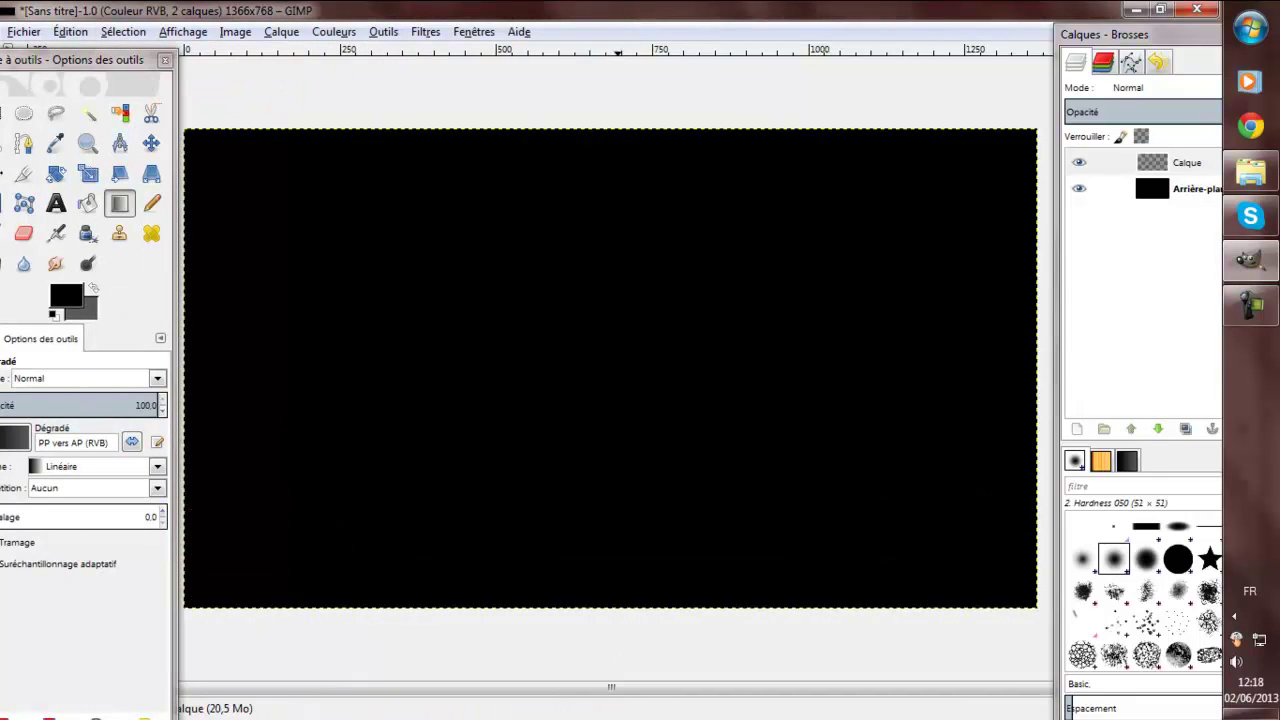
pyautogui.moveTo(617, 492); pyautogui.dragTo(617, 650)
pyautogui.hotkey('ctrl', 'z')
pyautogui.moveTo(617, 500); pyautogui.dragTo(617, 651)
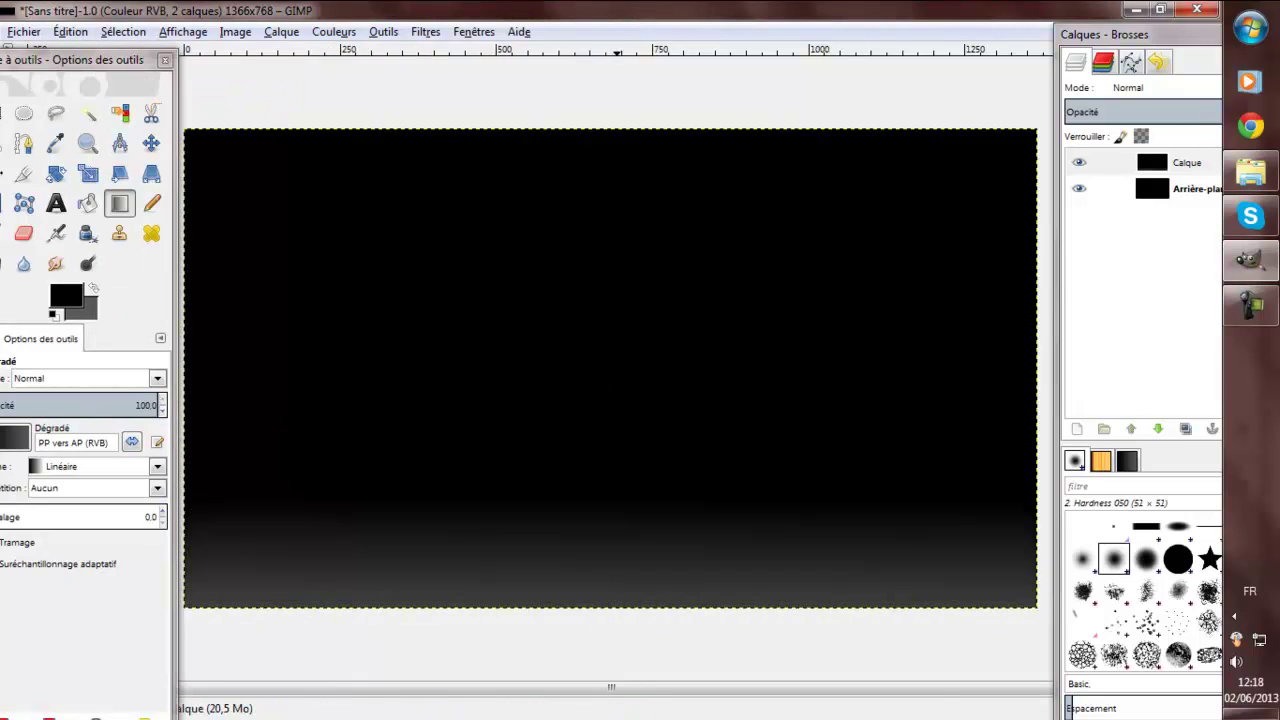
pyautogui.hotkey('ctrl', 'z')
pyautogui.moveTo(608, 443); pyautogui.dragTo(608, 671)
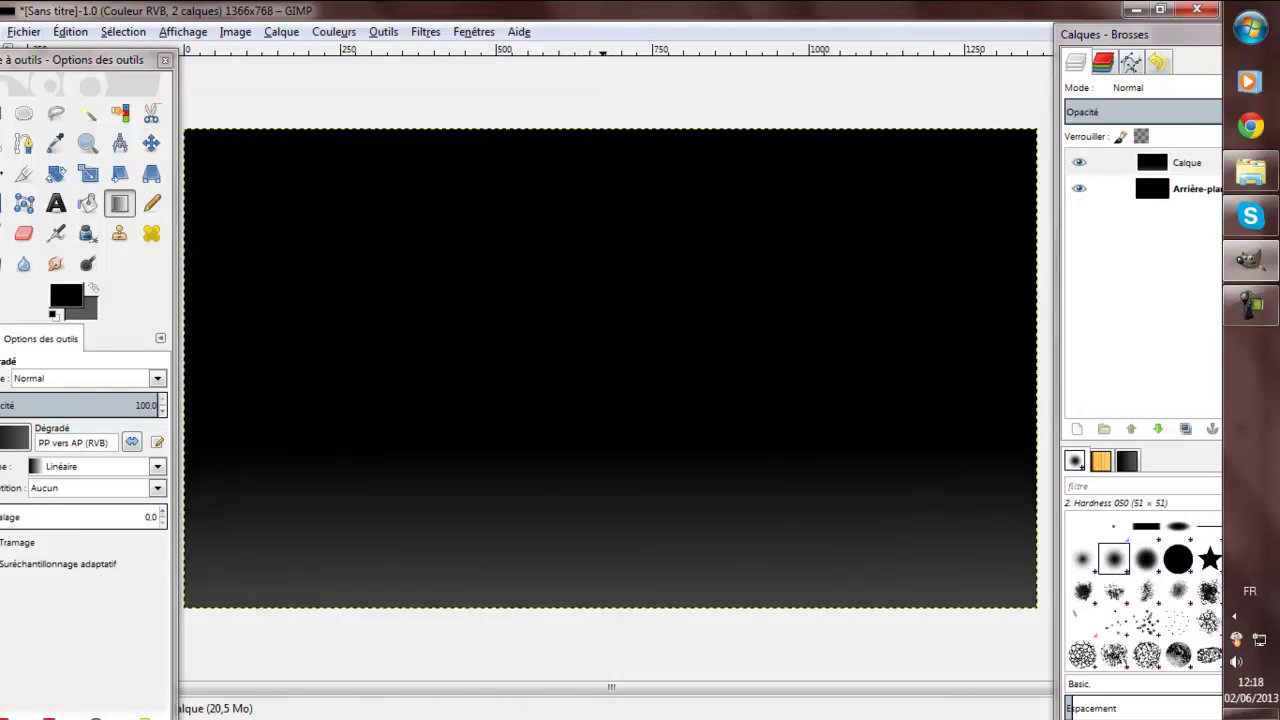
# Drop the fmaedwardelrick image in as a new layer and move Edward to the right.
pyautogui.click(1250, 172)
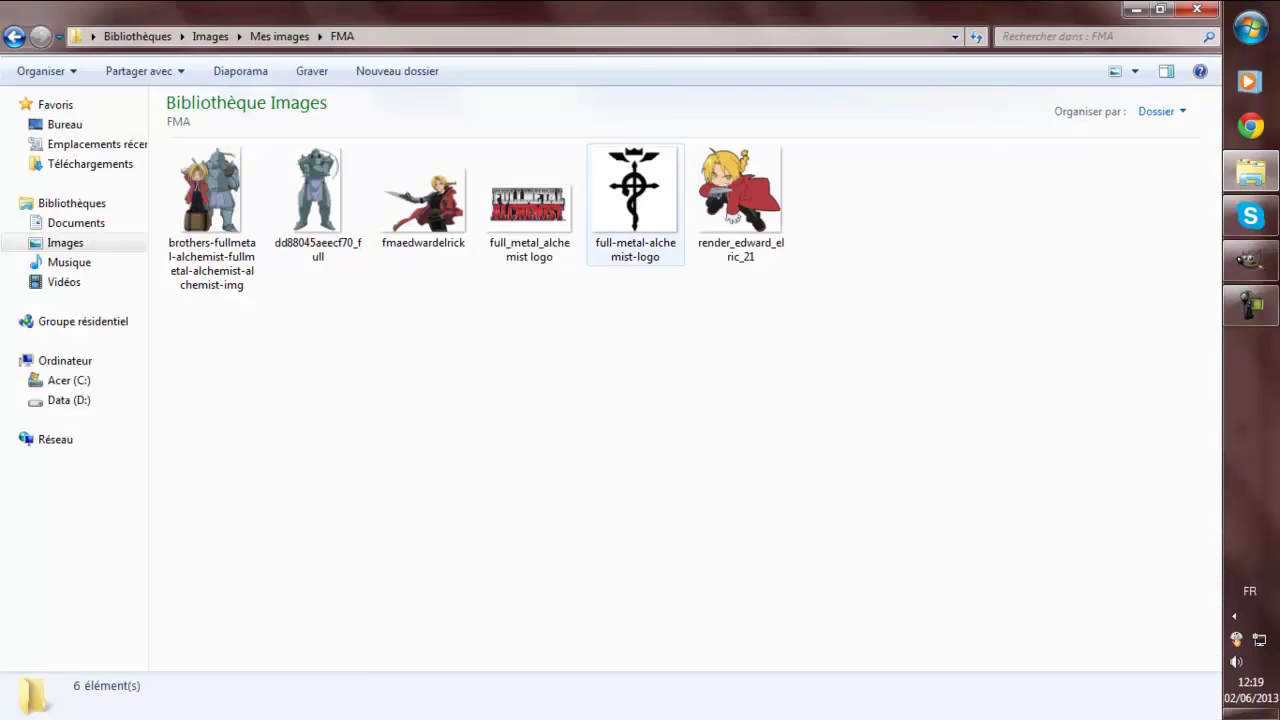
pyautogui.moveTo(429, 200)
pyautogui.mouseDown()
pyautogui.moveTo(610, 367)
pyautogui.moveTo(740, 388)
pyautogui.mouseUp()
pyautogui.press('m')
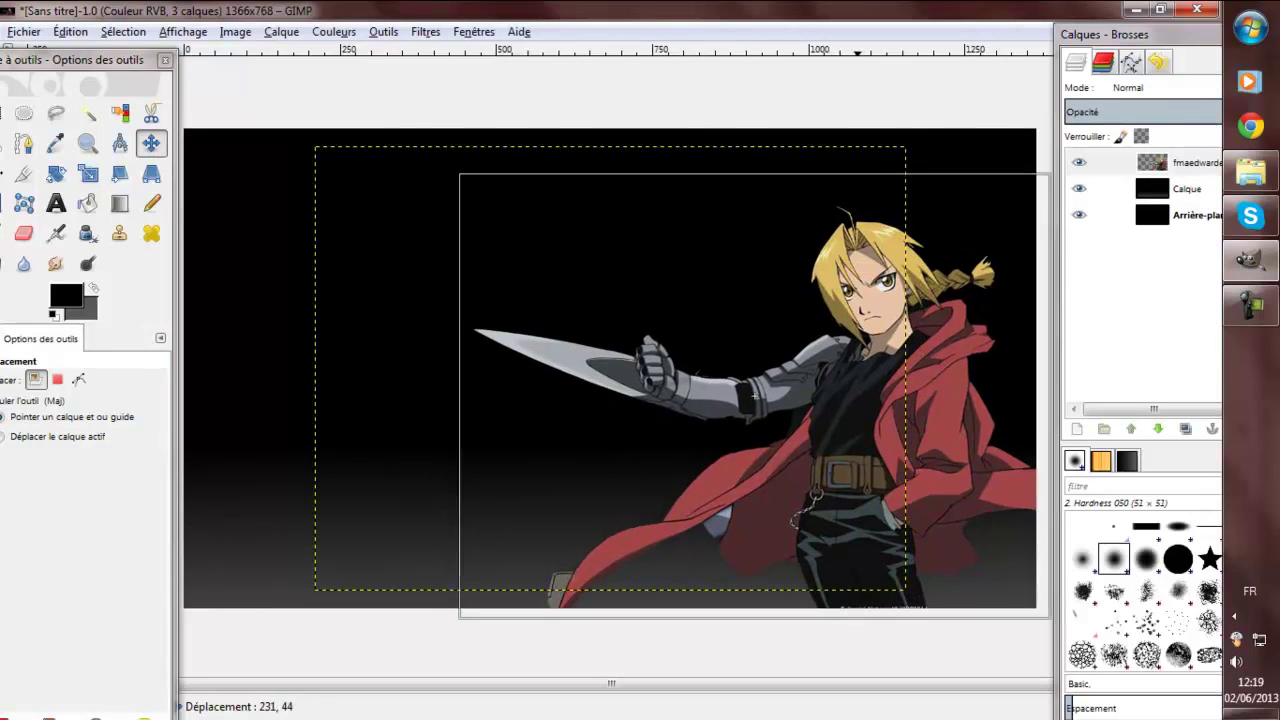
pyautogui.moveTo(842, 388); pyautogui.dragTo(865, 402)
# Add the Fullmetal Alchemist logo as a layer with alpha and delete its white background.
pyautogui.click(123, 31)
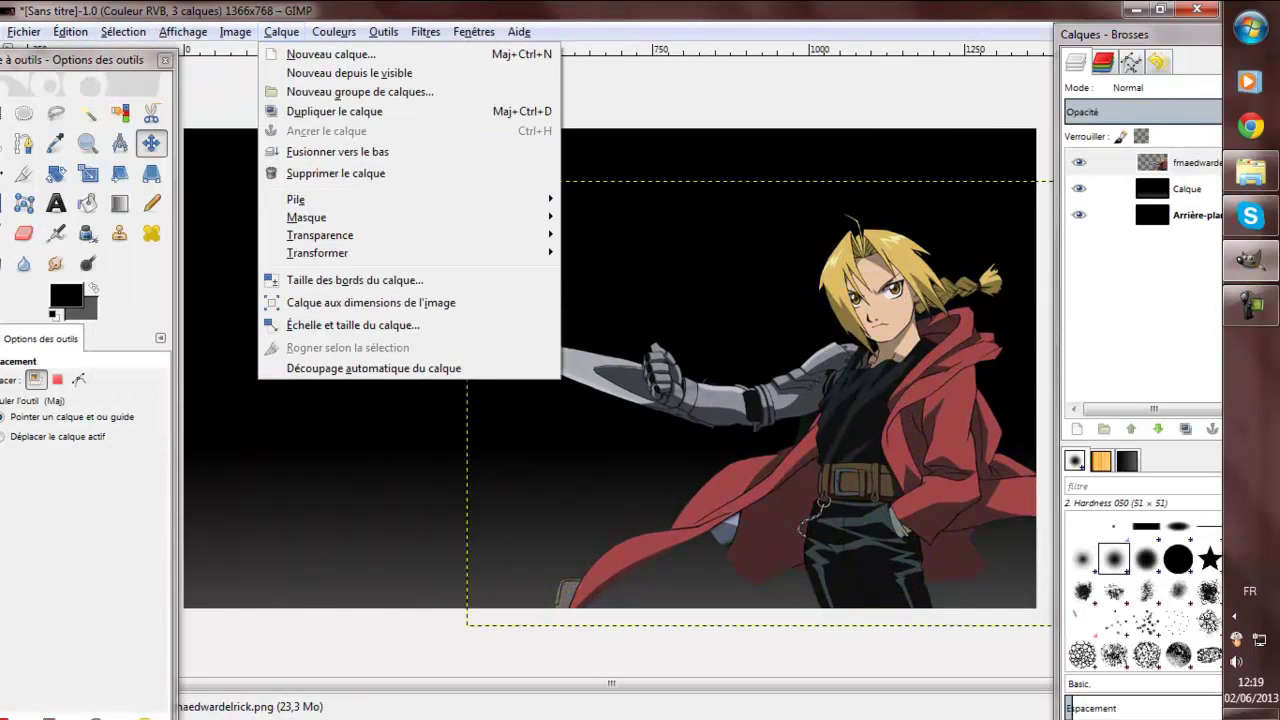
pyautogui.click(1250, 172)
pyautogui.moveTo(528, 200)
pyautogui.mouseDown()
pyautogui.moveTo(610, 367)
pyautogui.moveTo(321, 543)
pyautogui.moveTo(348, 478)
pyautogui.moveTo(312, 561)
pyautogui.mouseUp()
pyautogui.rightClick(1160, 162)
pyautogui.click(1030, 583)
pyautogui.press('u')
pyautogui.click(215, 410)
pyautogui.press('Delete')
pyautogui.press('m')
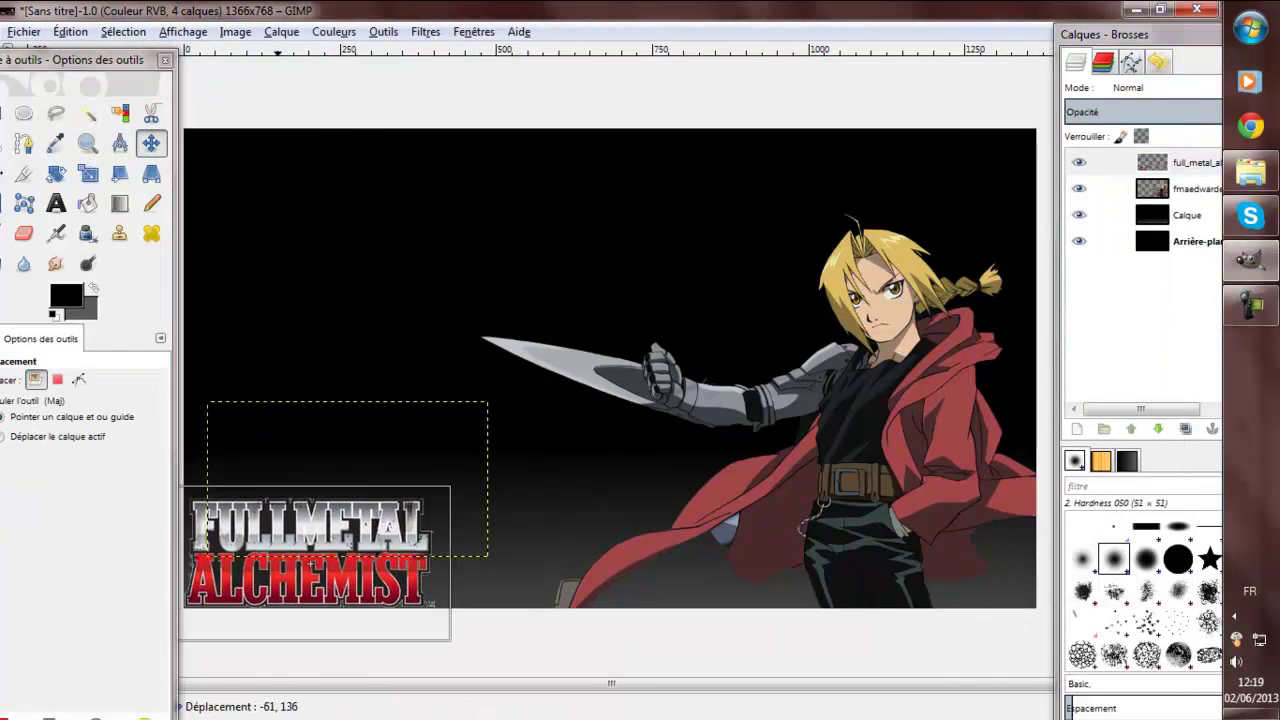
# Drop the chibi brothers image in as a layer and pan to show chibi Ed fully.
pyautogui.click(1250, 172)
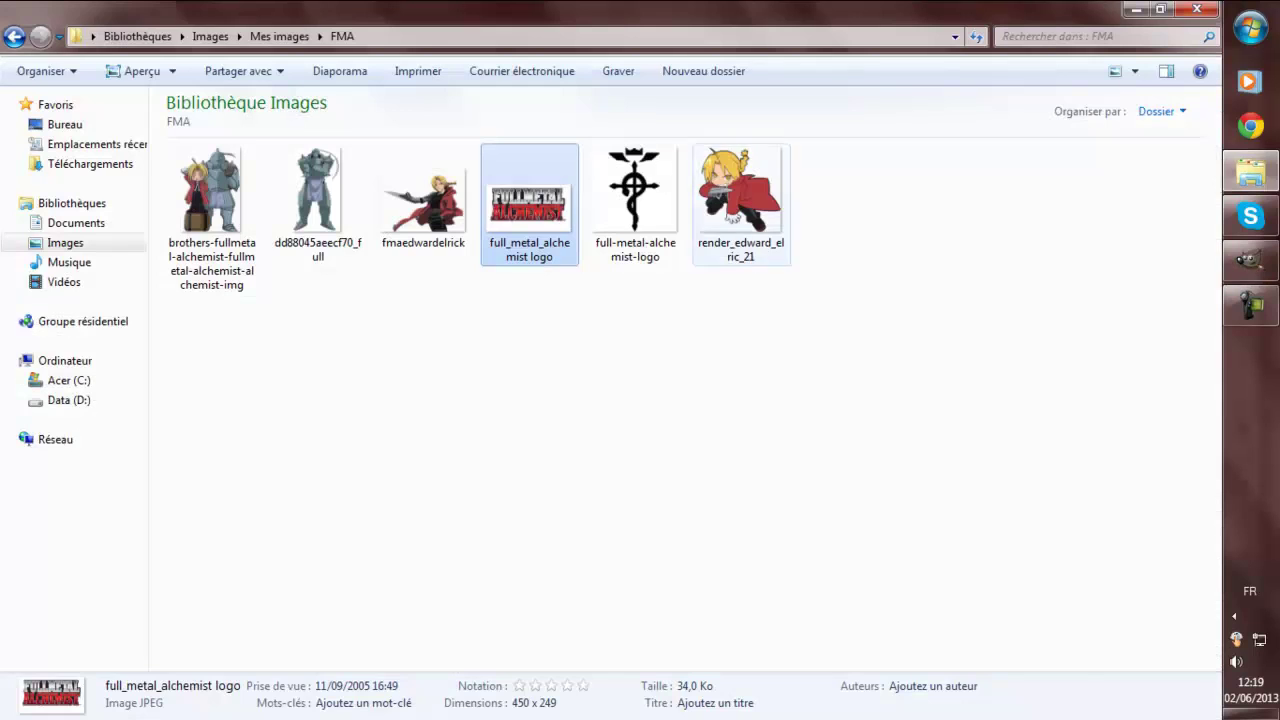
pyautogui.moveTo(214, 205)
pyautogui.mouseDown()
pyautogui.moveTo(610, 368)
pyautogui.moveTo(338, 419)
pyautogui.mouseUp()
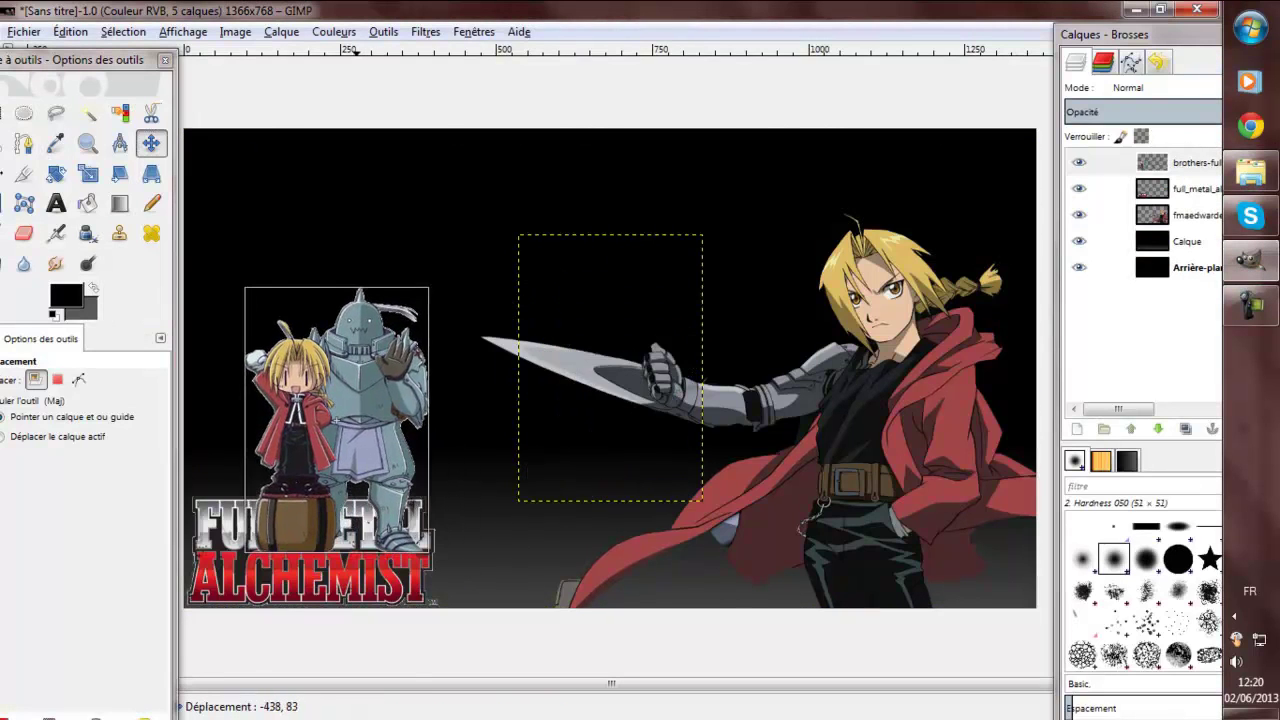
pyautogui.hotkey('shift', 'e')
pyautogui.scroll(4, 373, 530)
pyautogui.hscroll(-3, 293, 545)
pyautogui.moveTo(100, 60); pyautogui.dragTo(63, 60)
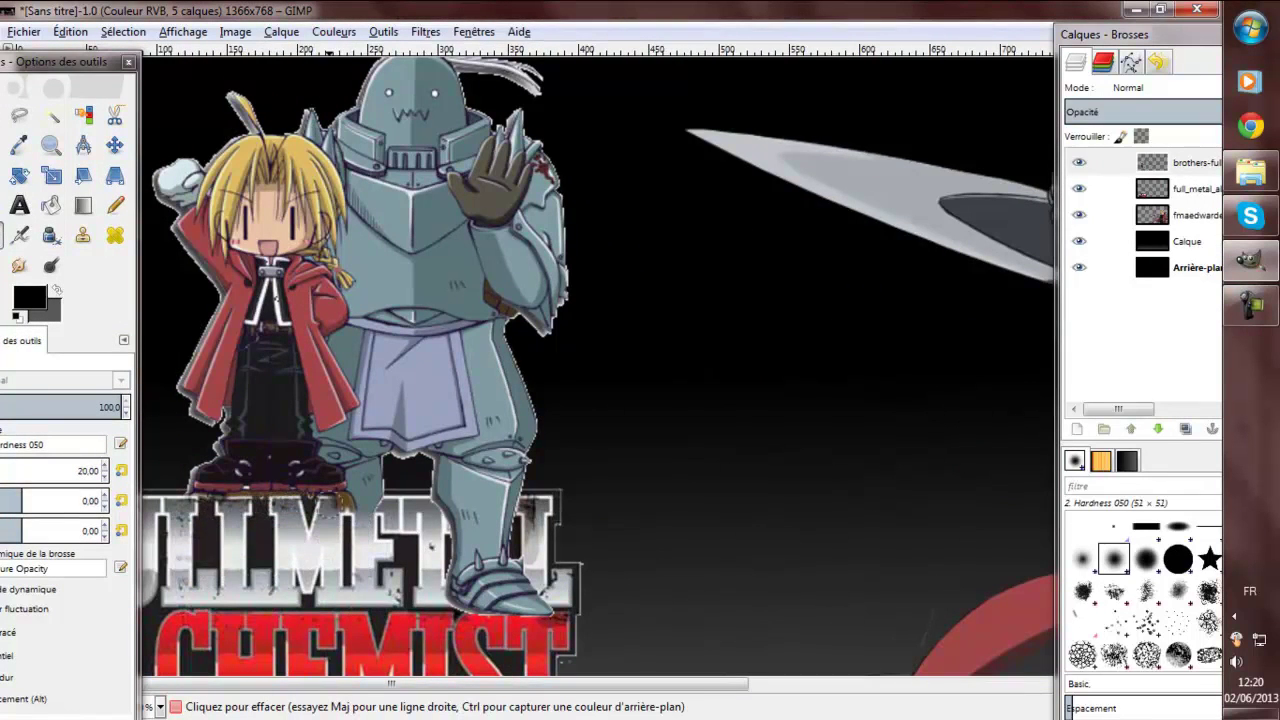
# Erase the barrel over the FULLMETAL lettering and shift the chibi pair slightly left.
pyautogui.hotkey('ctrl', 'z')
pyautogui.hotkey('ctrl', 'z')
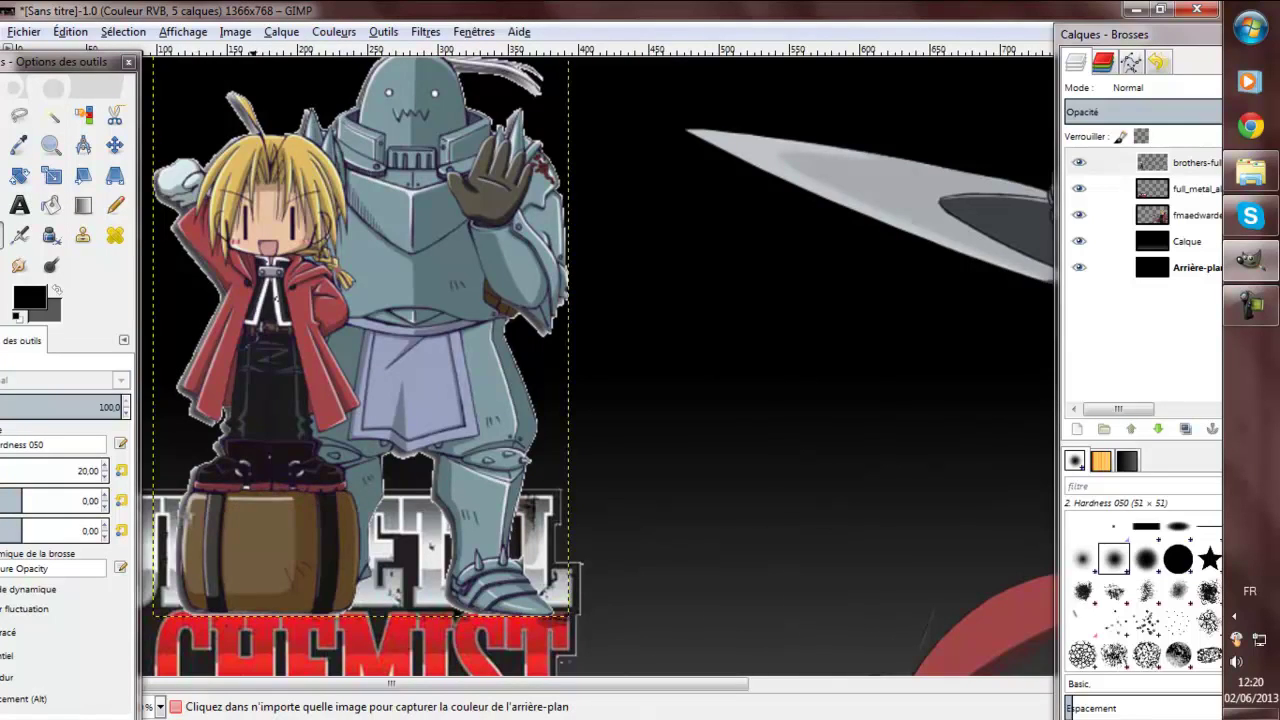
pyautogui.moveTo(180, 502); pyautogui.dragTo(322, 510)
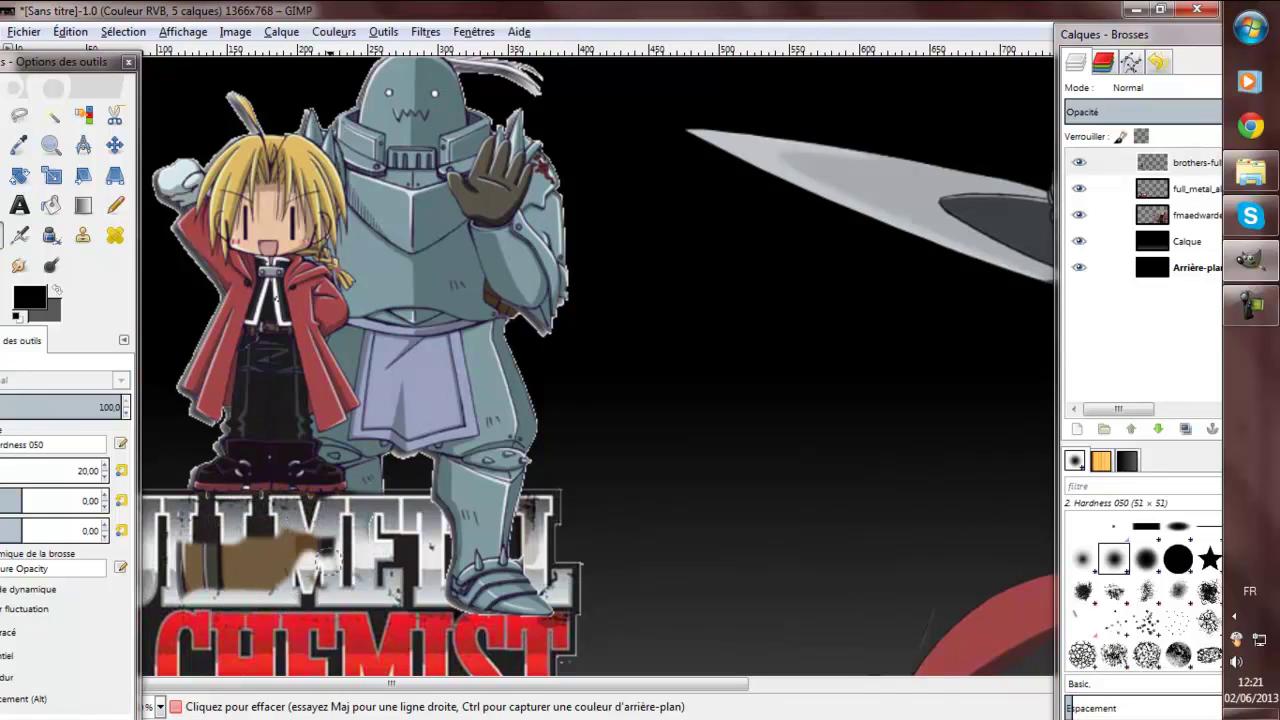
pyautogui.scroll(-4, 416, 579)
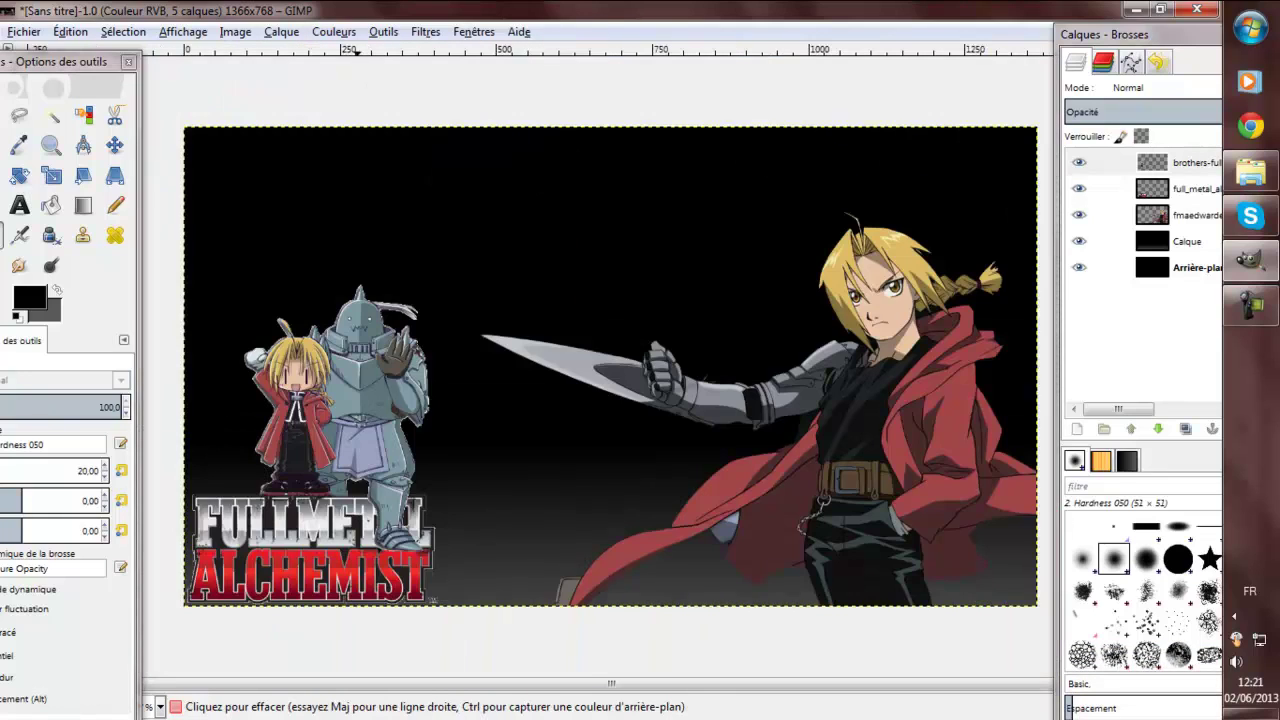
pyautogui.scroll(3, 359, 512)
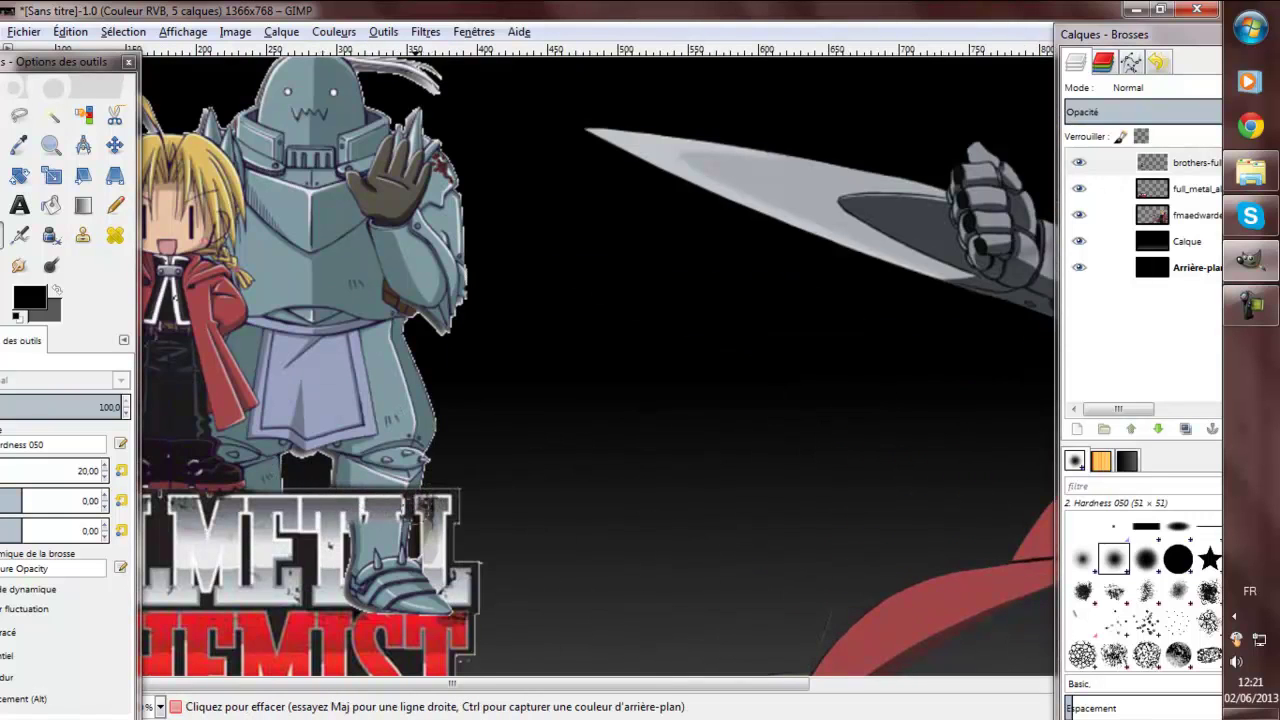
pyautogui.scroll(-3, 321, 547)
pyautogui.press('m')
pyautogui.moveTo(611, 366); pyautogui.dragTo(568, 369)
# Drop in the armored Alphonse image, add alpha, and delete its white background.
pyautogui.click(425, 31)
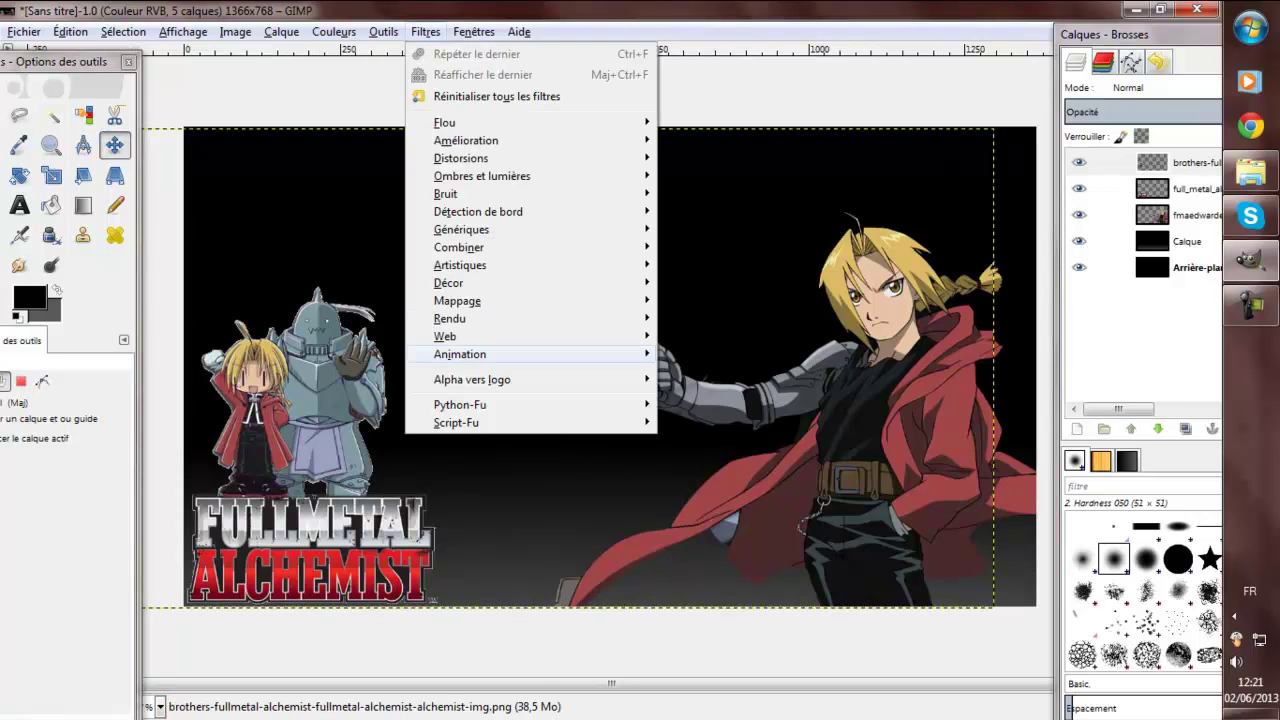
pyautogui.click(371, 437)
pyautogui.click(1250, 172)
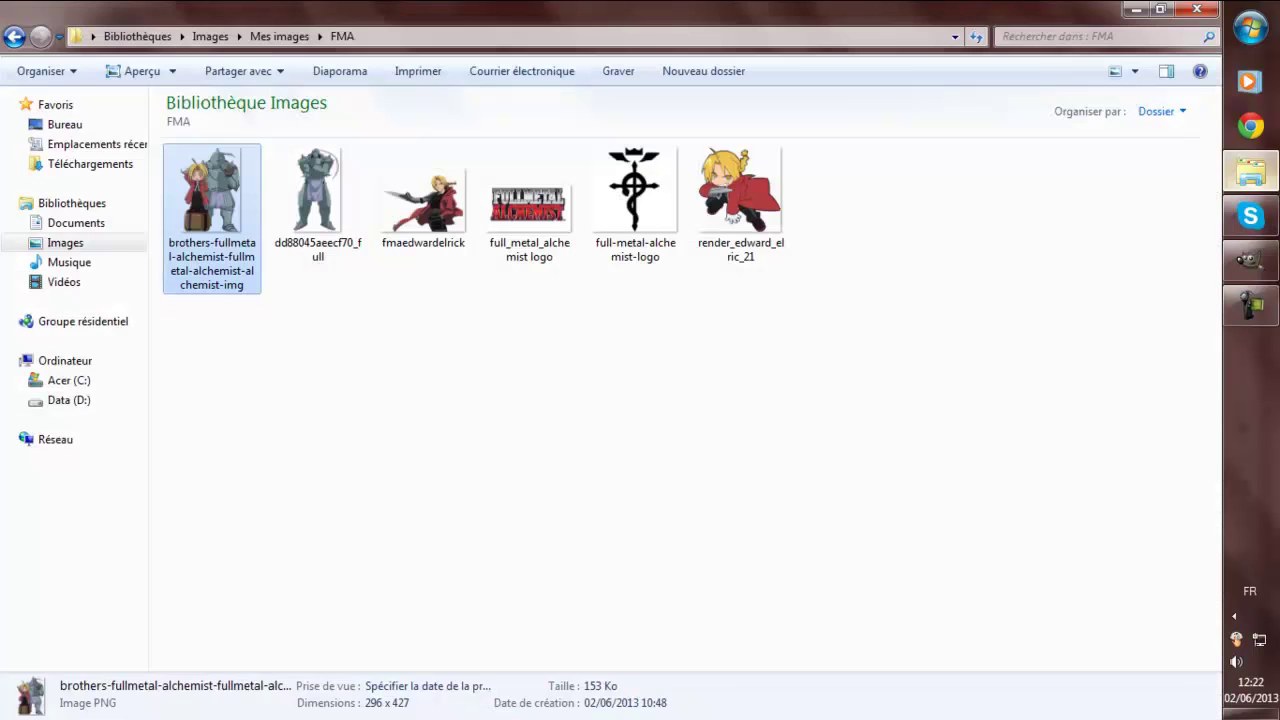
pyautogui.moveTo(314, 200)
pyautogui.mouseDown()
pyautogui.moveTo(1229, 234)
pyautogui.moveTo(1150, 162)
pyautogui.mouseUp()
pyautogui.rightClick(1150, 162)
pyautogui.click(1066, 578)
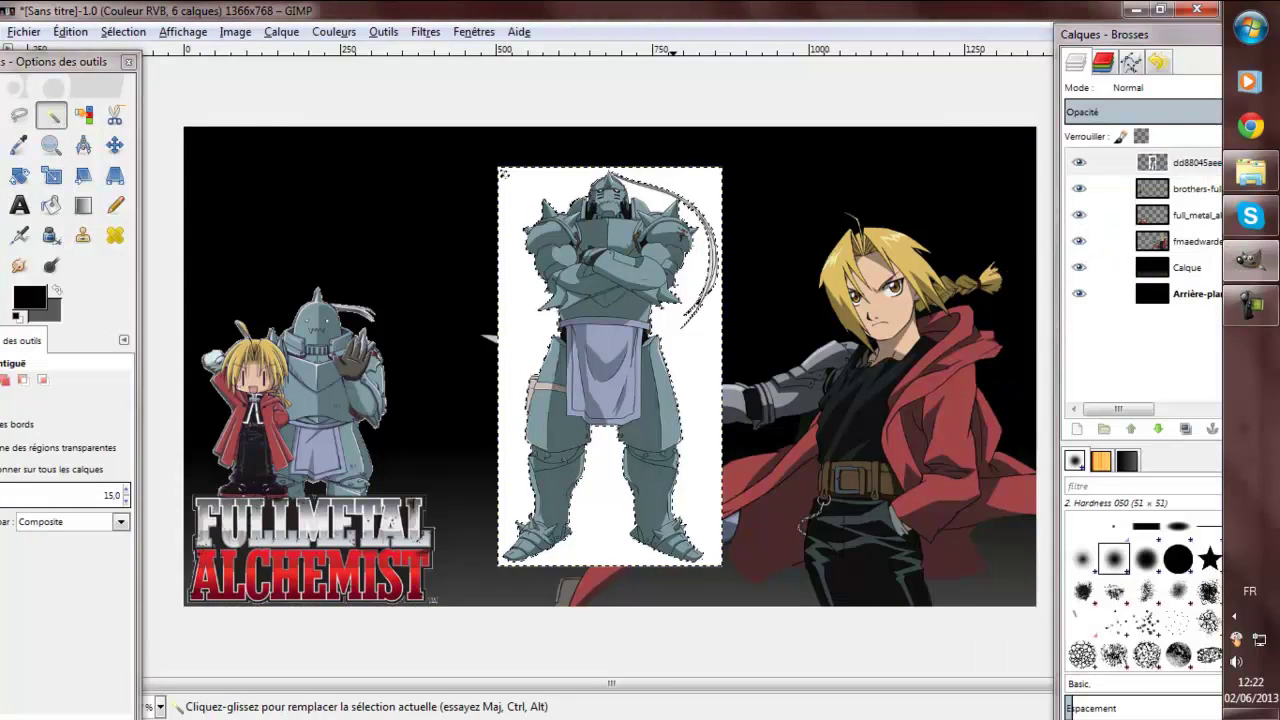
pyautogui.click(505, 174)
pyautogui.press('Delete')
# Expand Alphonse's layer to image size, move it right and enlarge it with the Scale tool.
pyautogui.click(281, 31)
pyautogui.click(380, 417)
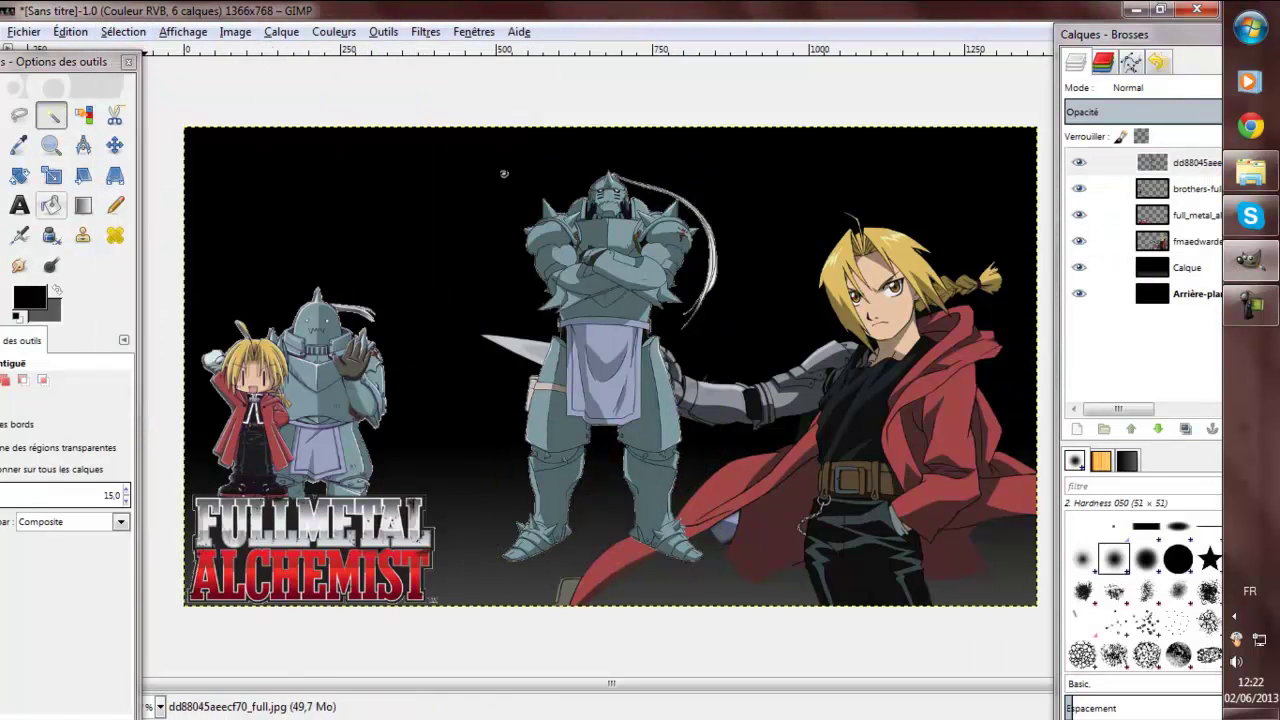
pyautogui.hotkey('shift', 'e')
pyautogui.press('m')
pyautogui.moveTo(611, 367); pyautogui.dragTo(687, 409)
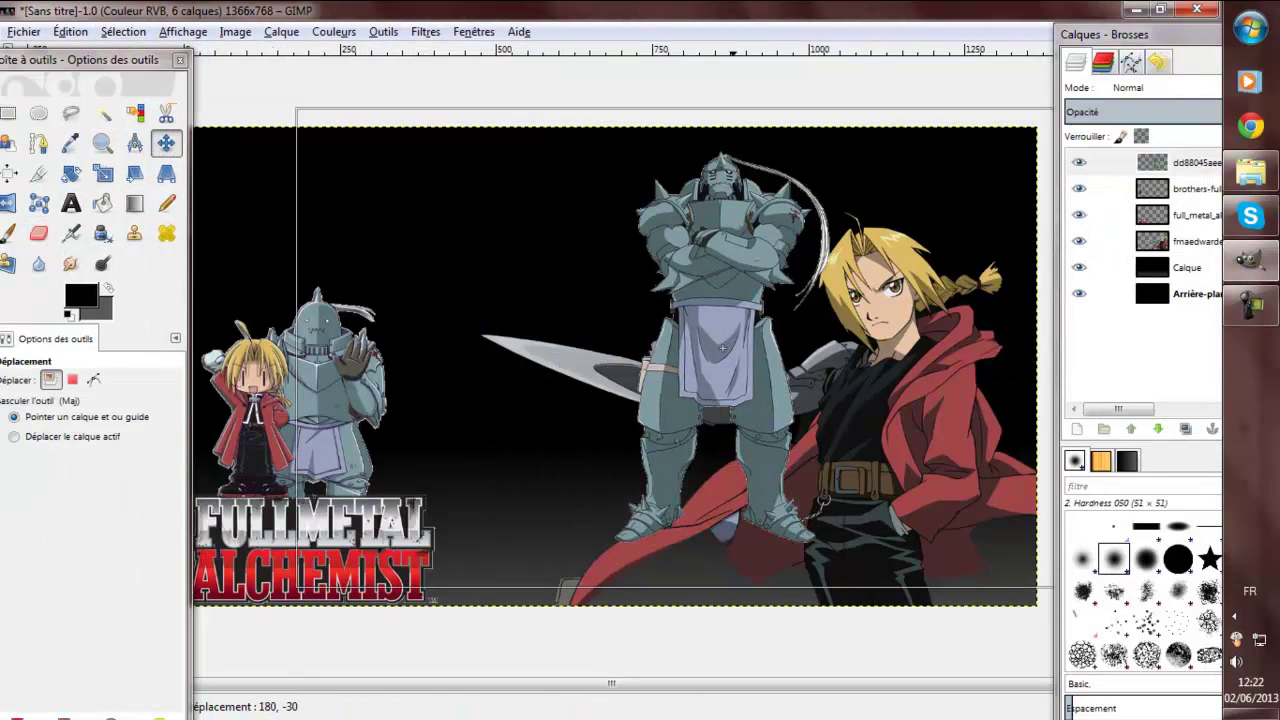
pyautogui.click(103, 173)
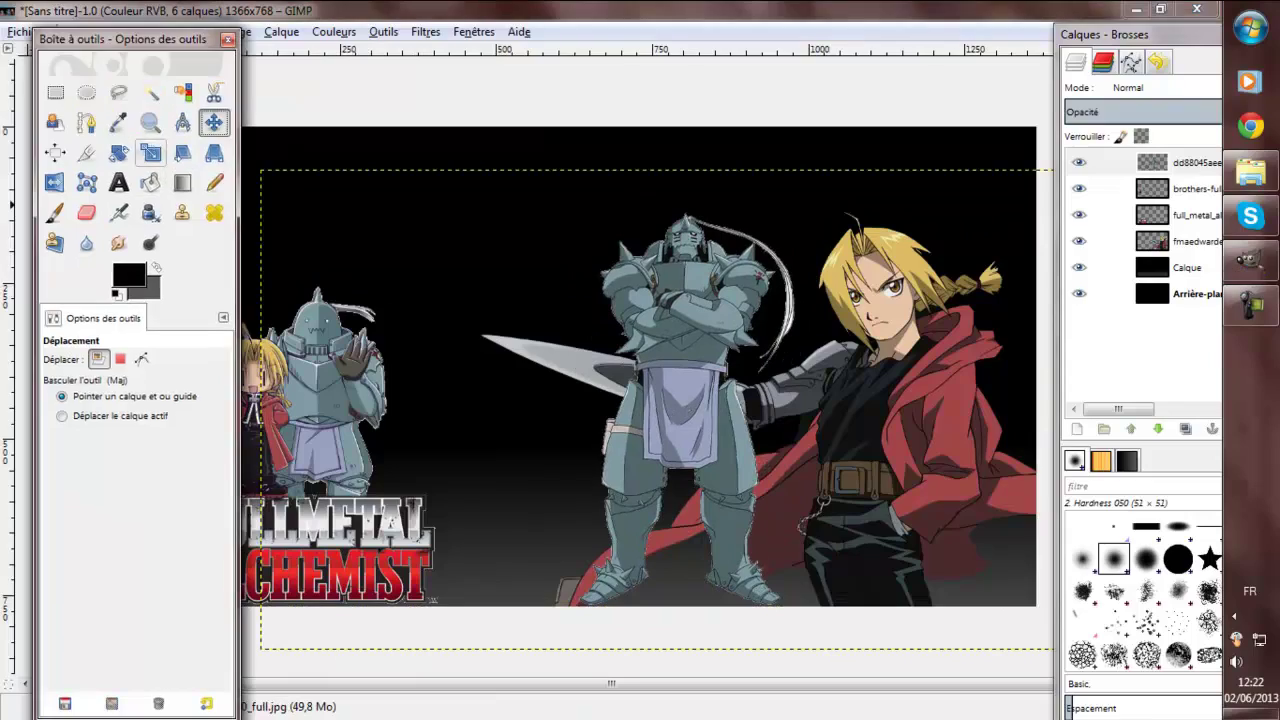
pyautogui.click(687, 409)
pyautogui.press('Return')
# Centre the enlarged Alphonse on the canvas and place his layer beneath Edward's.
pyautogui.press('m')
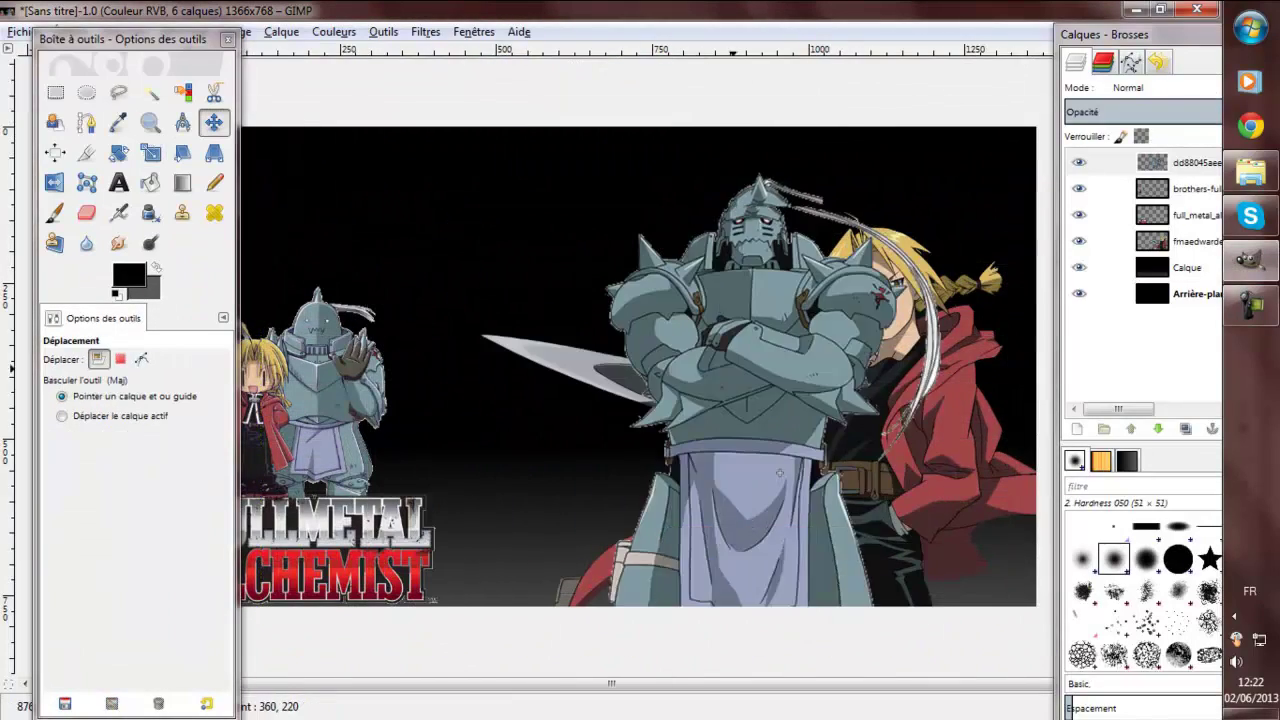
pyautogui.moveTo(720, 430); pyautogui.dragTo(614, 466)
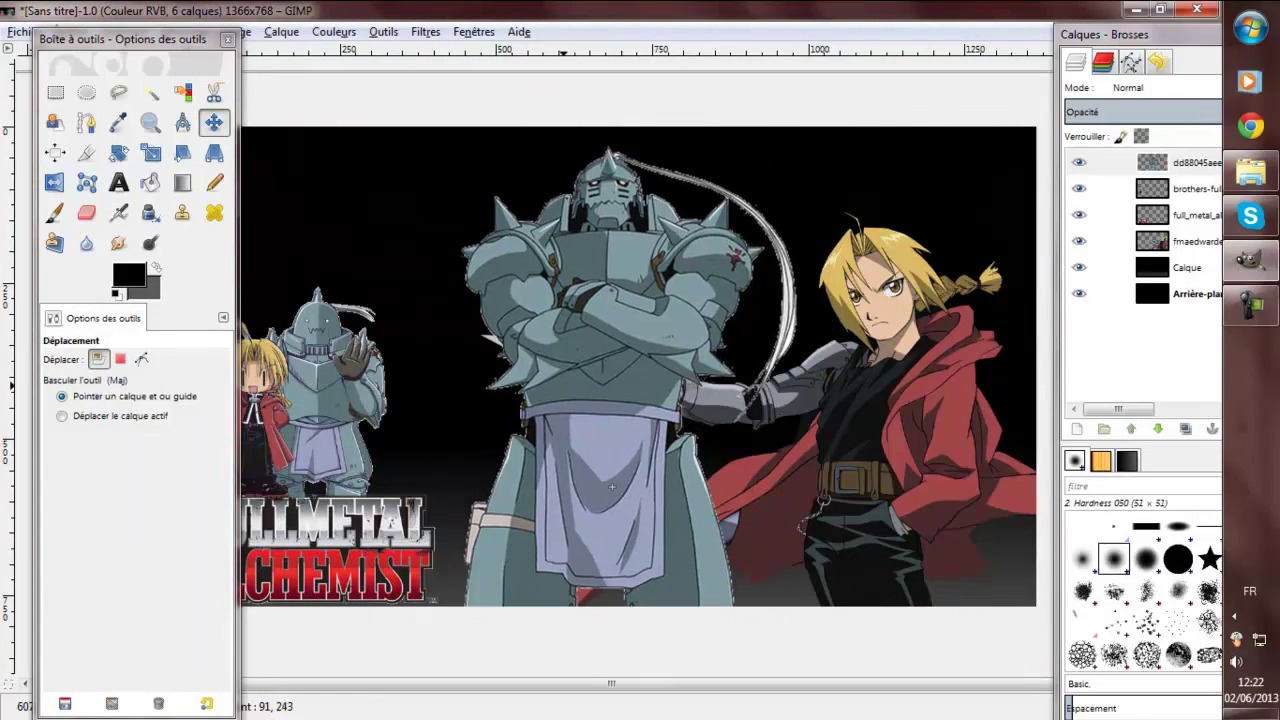
pyautogui.moveTo(1152, 162)
pyautogui.mouseDown()
pyautogui.moveTo(1210, 275)
pyautogui.moveTo(1180, 255)
pyautogui.mouseUp()
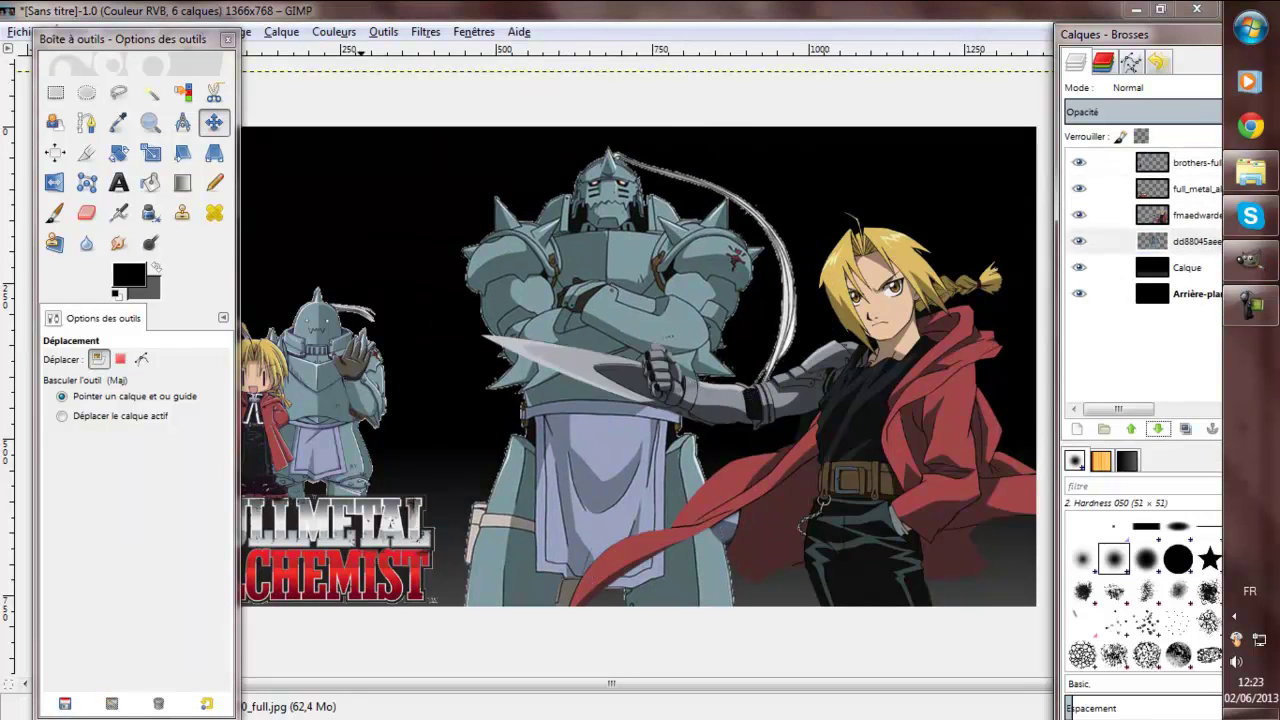
pyautogui.click(425, 31)
# Select Alphonse by inverting the transparent area, grow it, and apply a 5 px Gaussian blur.
pyautogui.press('Escape')
pyautogui.press('Escape')
pyautogui.hotkey('shift', 'u')
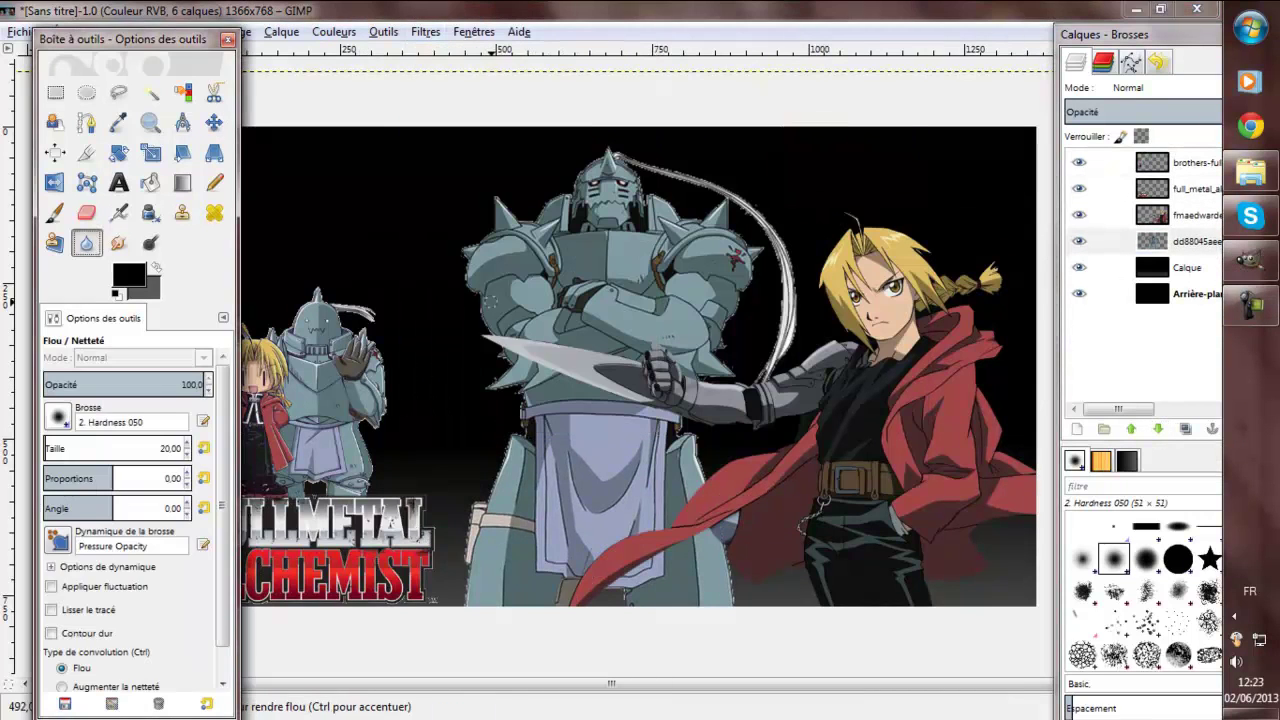
pyautogui.press('u')
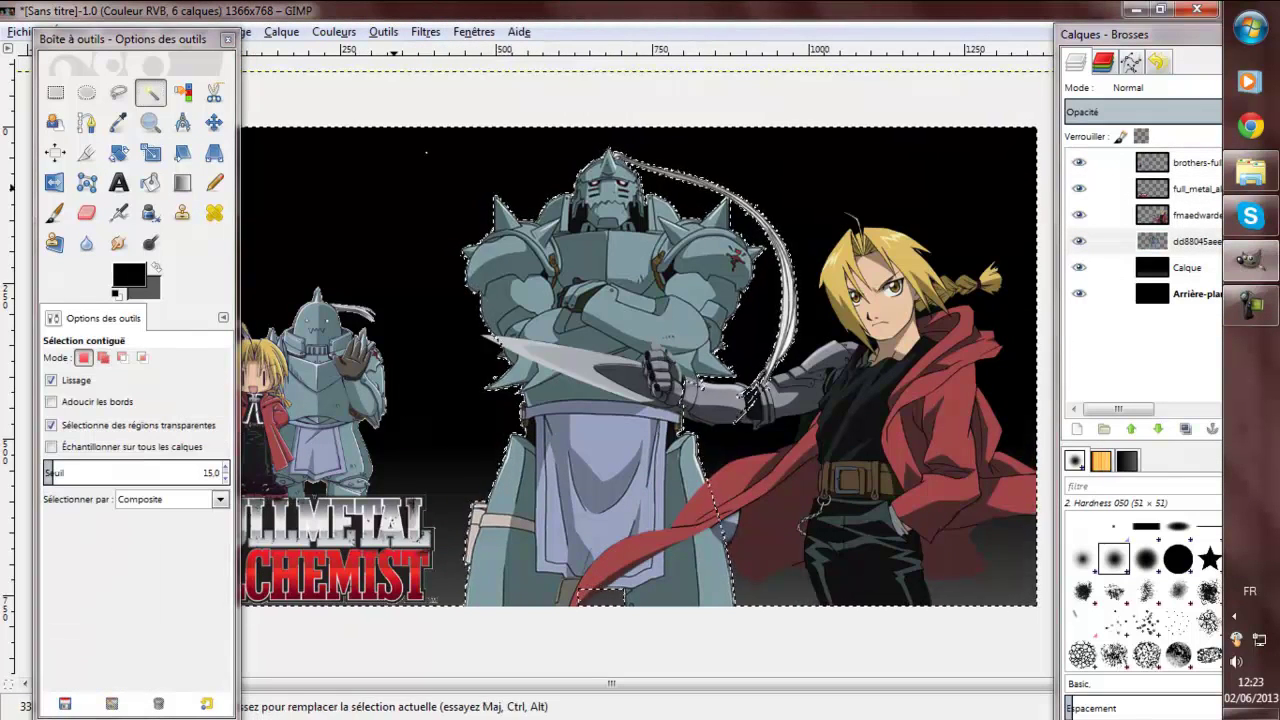
pyautogui.click(123, 31)
pyautogui.click(149, 275)
pyautogui.click(263, 251)
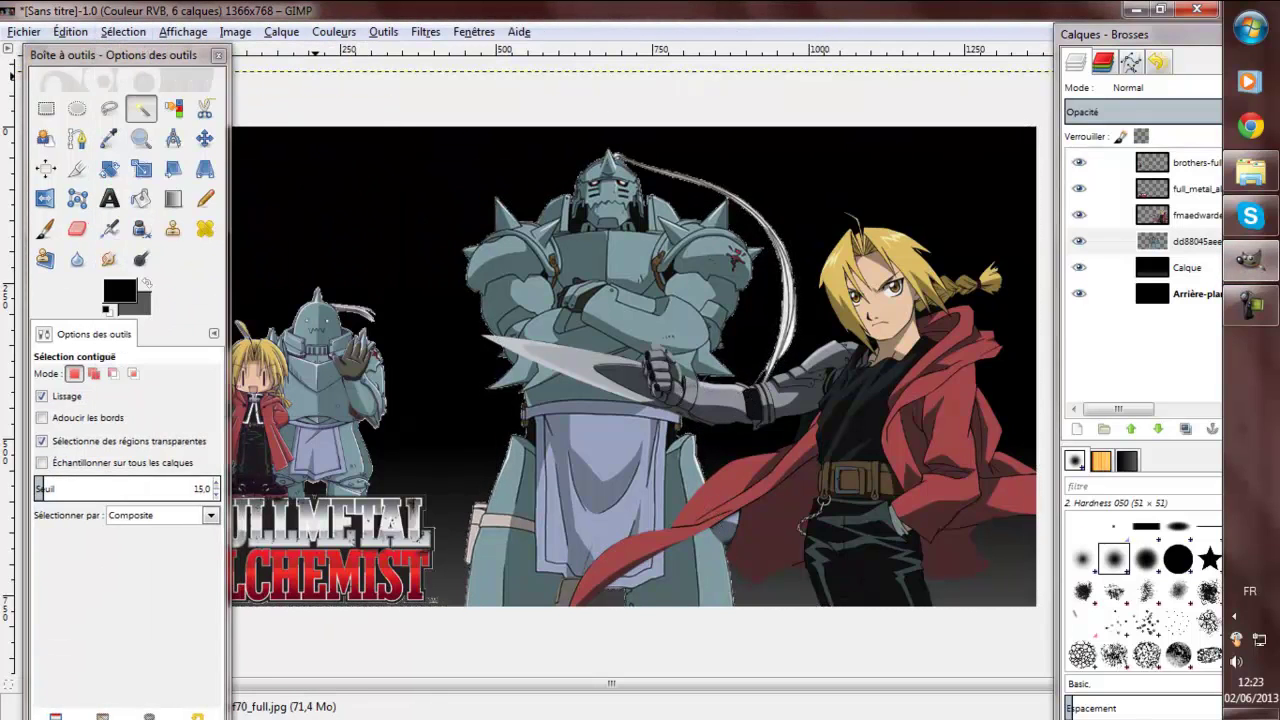
pyautogui.click(425, 31)
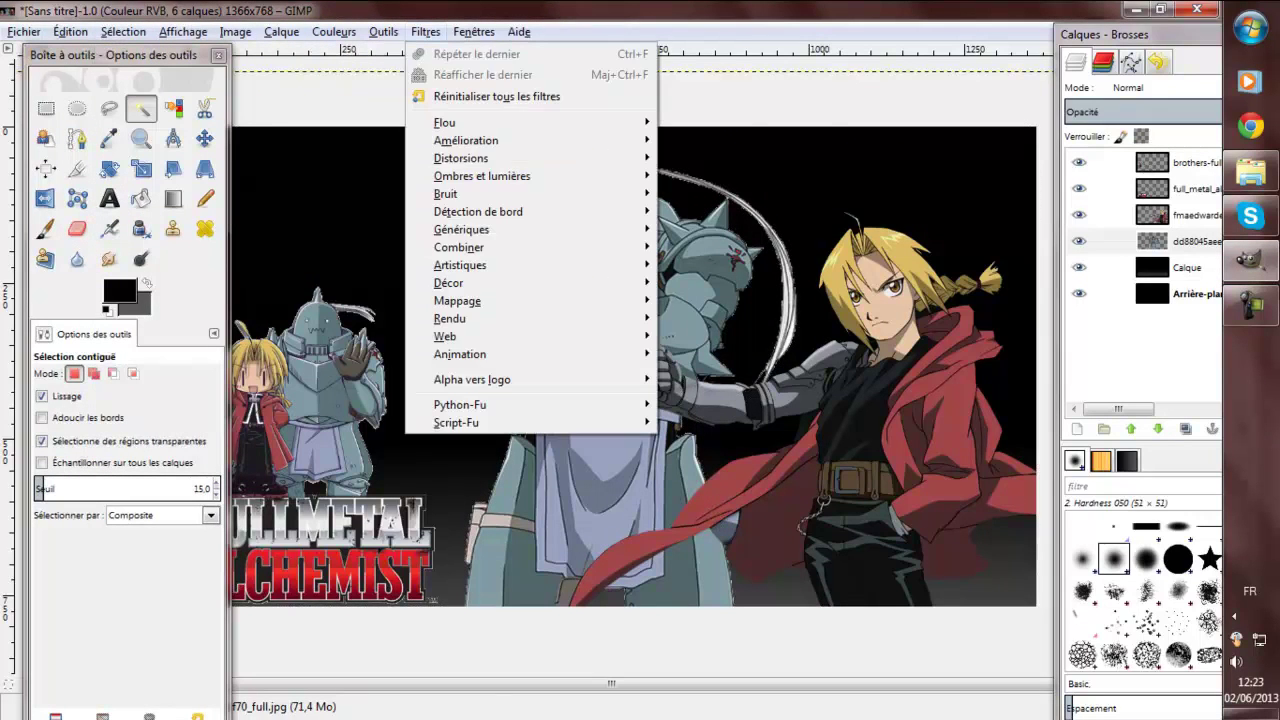
pyautogui.click(723, 157)
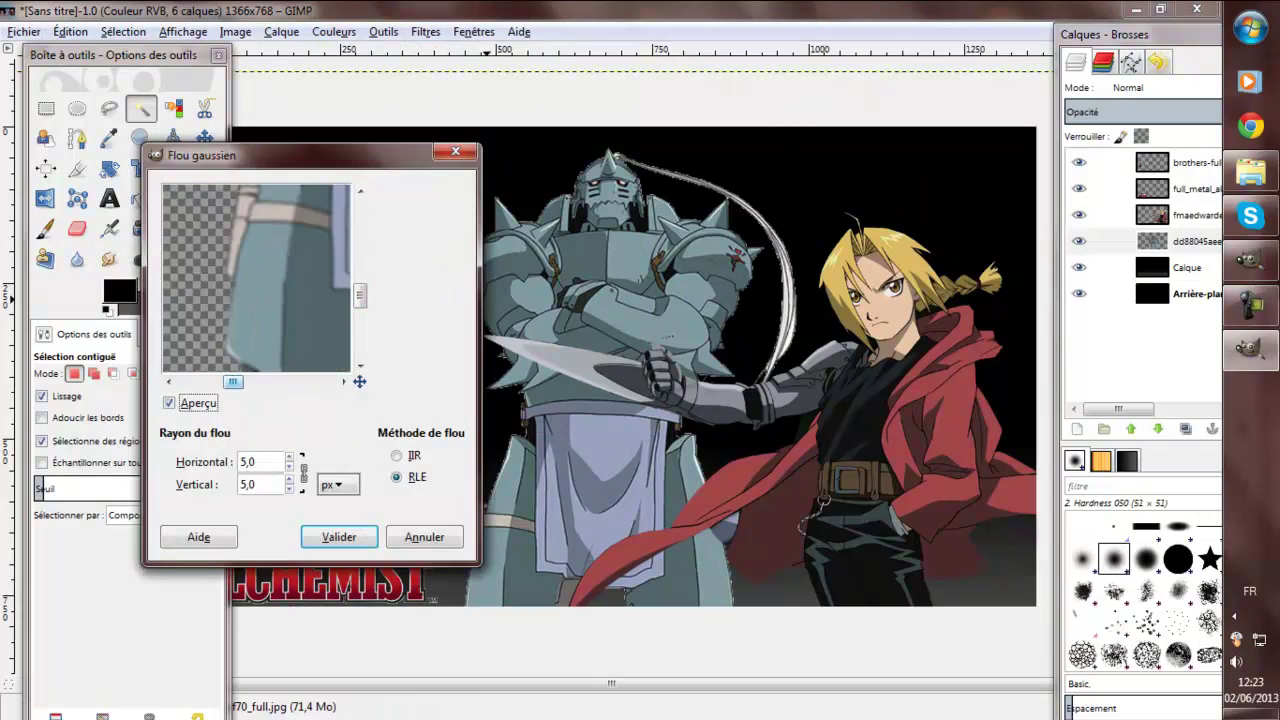
pyautogui.click(339, 537)
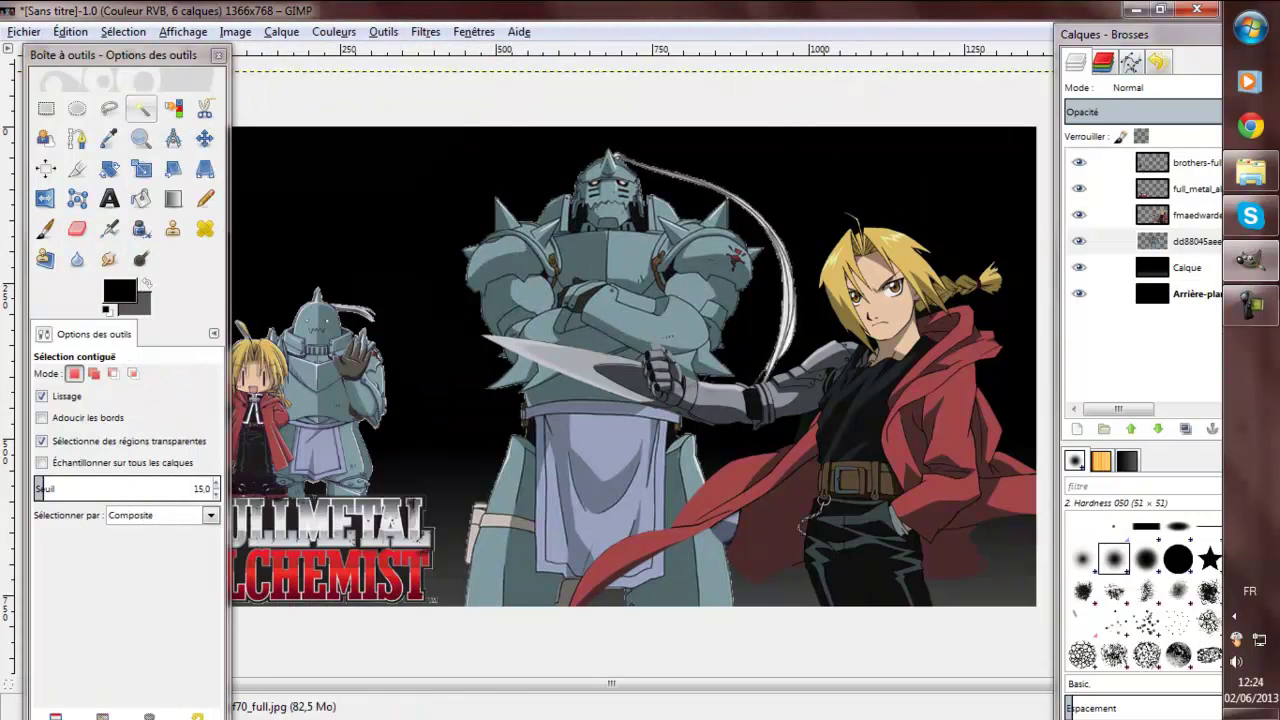
# Invert the selection, reapply the same Gaussian blur, then select none.
pyautogui.click(123, 31)
pyautogui.click(135, 94)
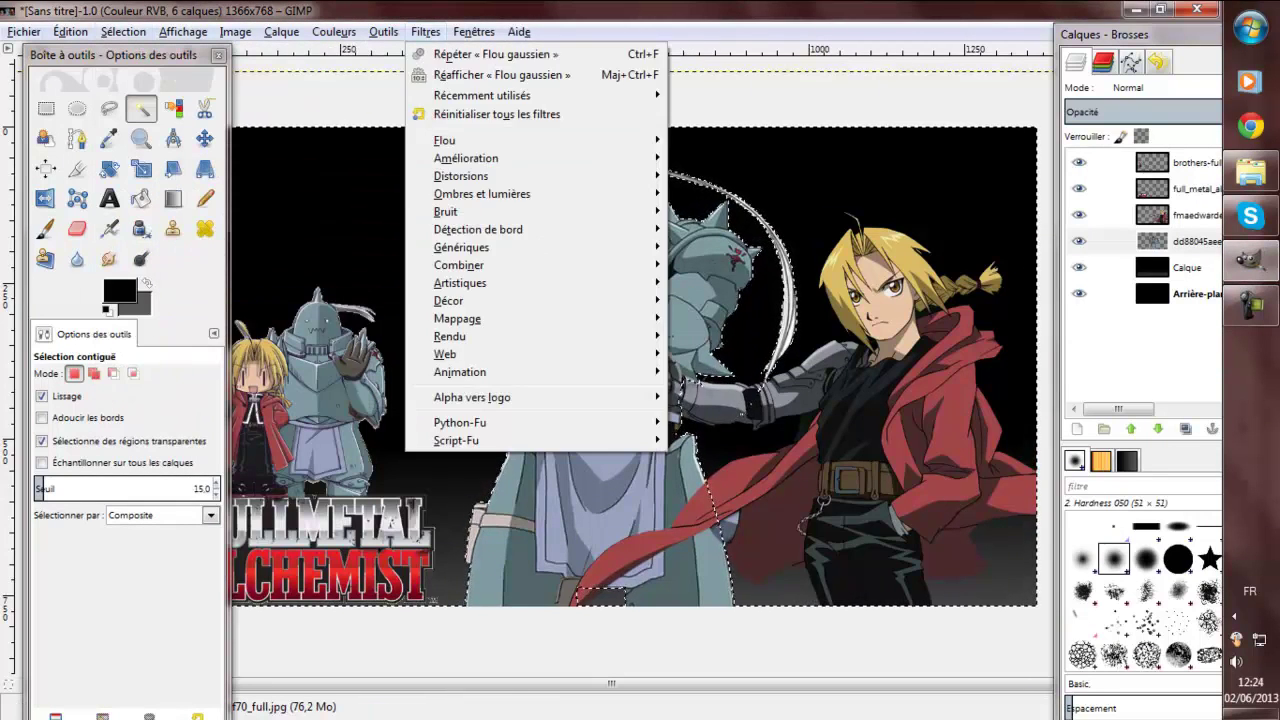
pyautogui.click(425, 31)
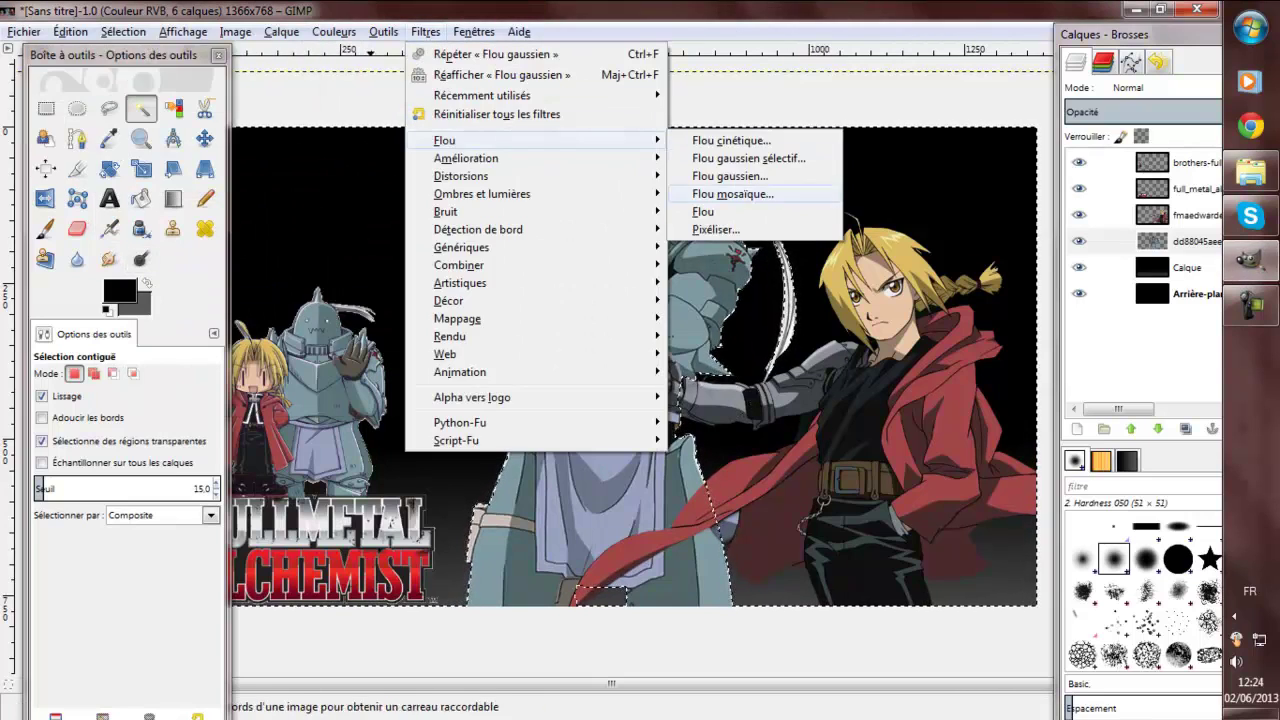
pyautogui.click(730, 183)
pyautogui.click(214, 417)
pyautogui.click(123, 31)
pyautogui.click(135, 74)
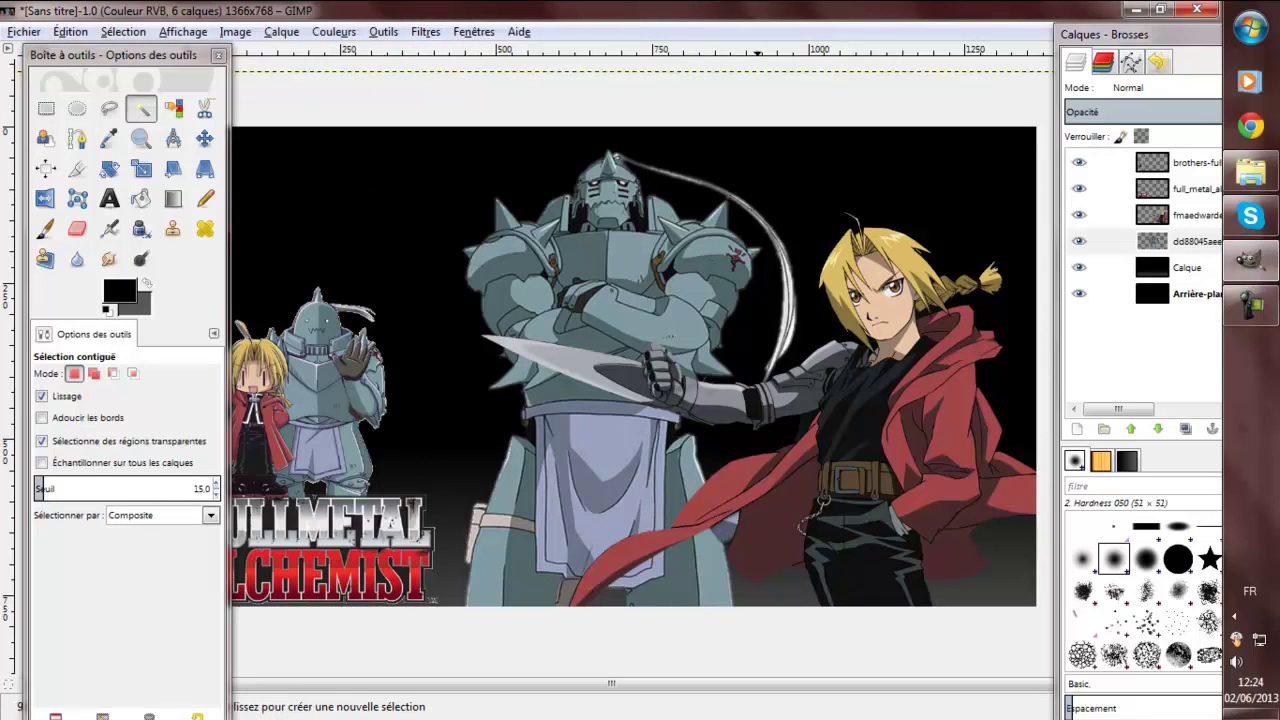
# Fade Alphonse to about half opacity, scale him up to 2362×1329 and nudge him up-left.
pyautogui.moveTo(1210, 112); pyautogui.dragTo(1122, 112)
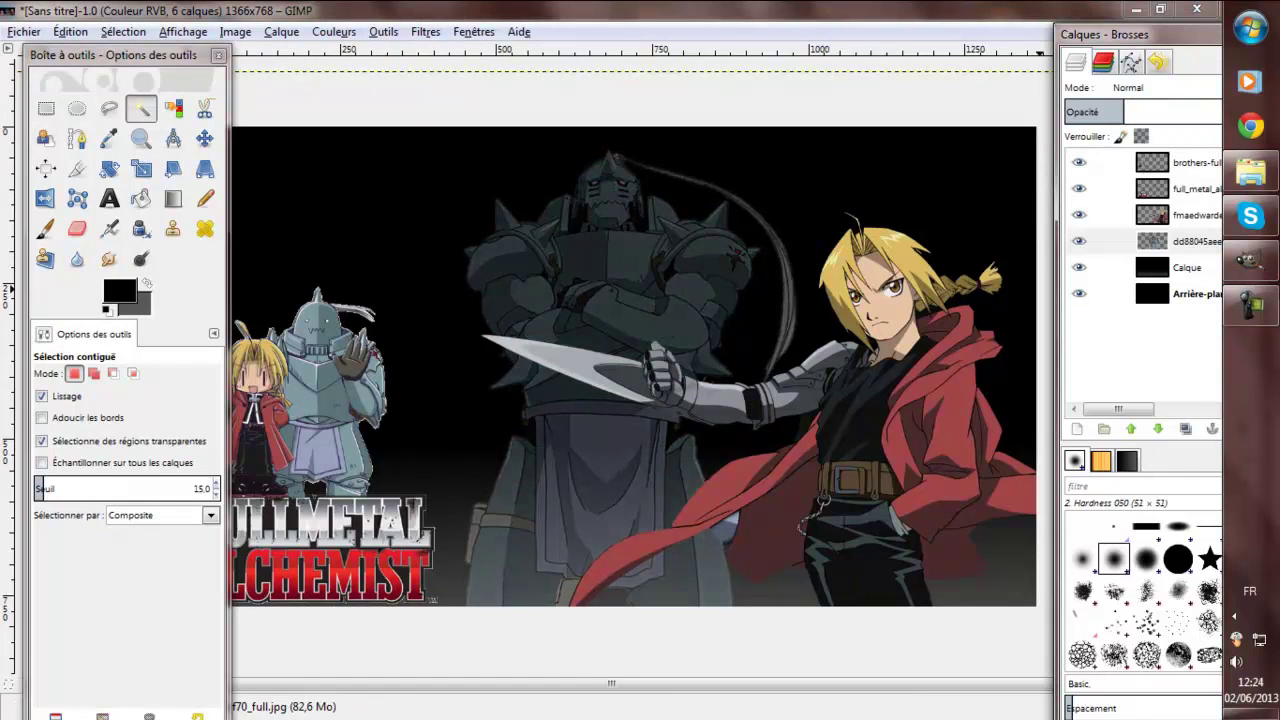
pyautogui.hotkey('shift', 't')
pyautogui.click(578, 278)
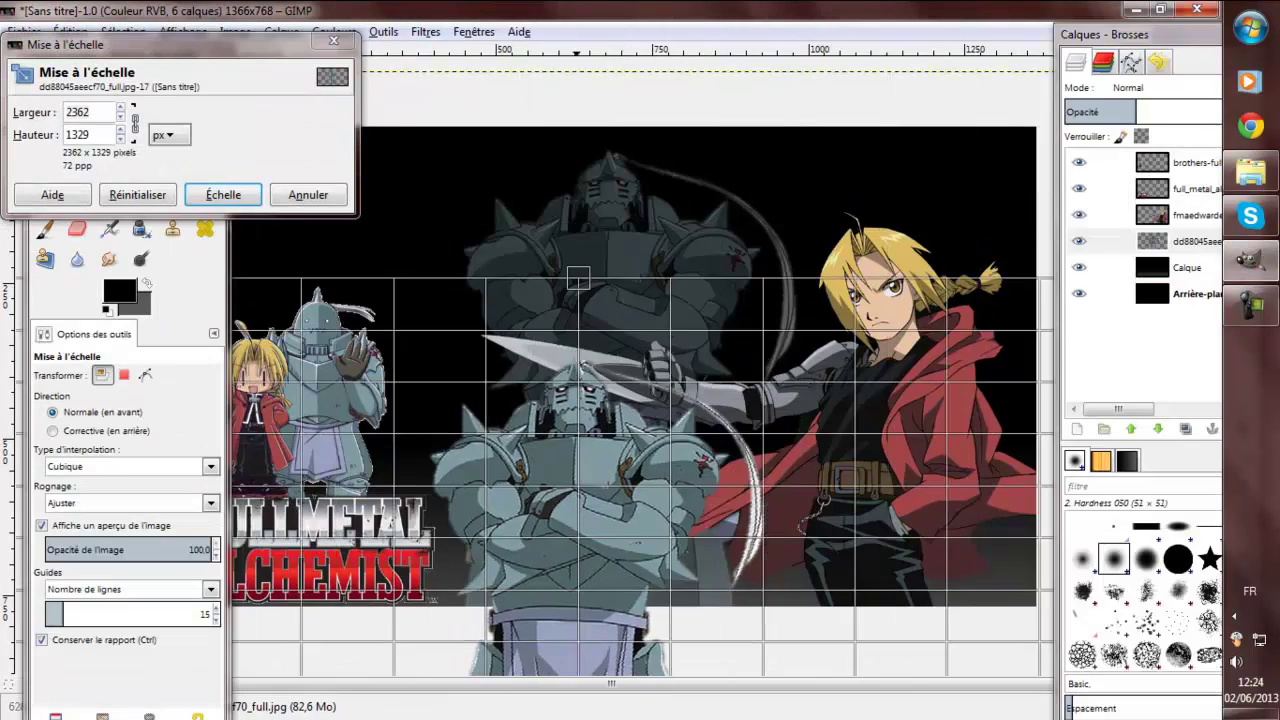
pyautogui.moveTo(578, 278); pyautogui.dragTo(571, 300)
pyautogui.press('Return')
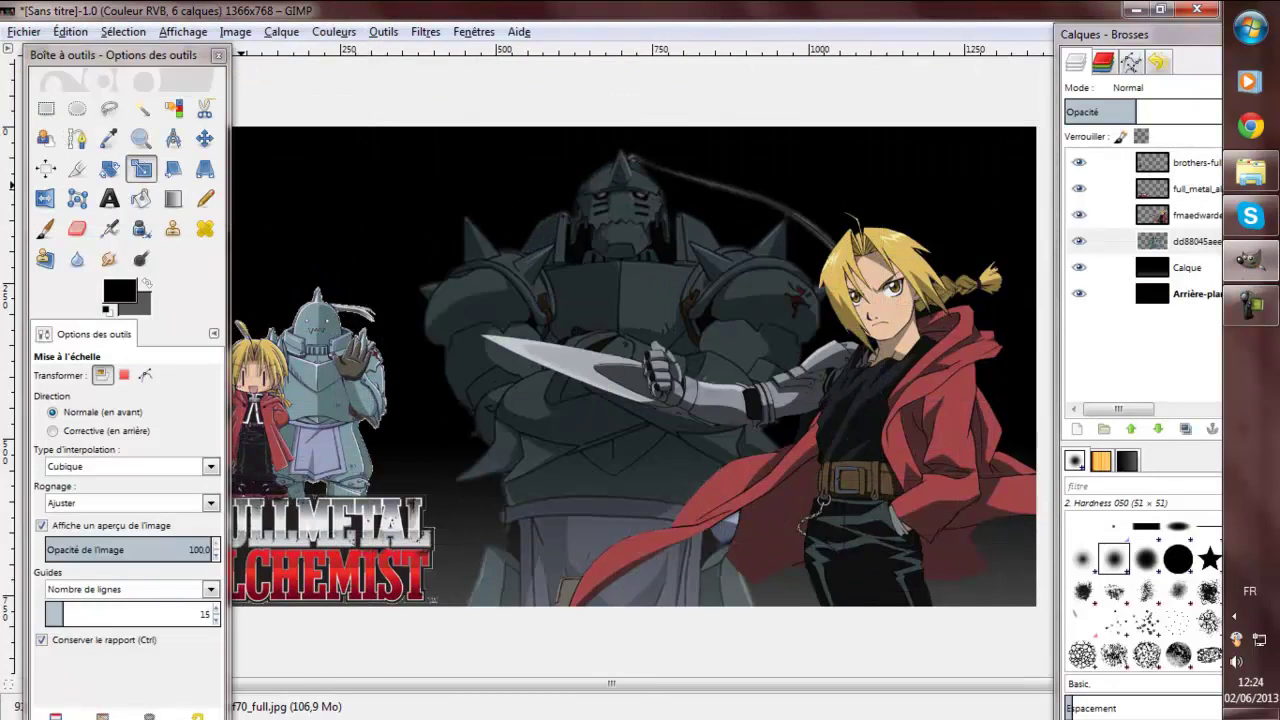
pyautogui.press('m')
pyautogui.moveTo(631, 470); pyautogui.dragTo(626, 455)
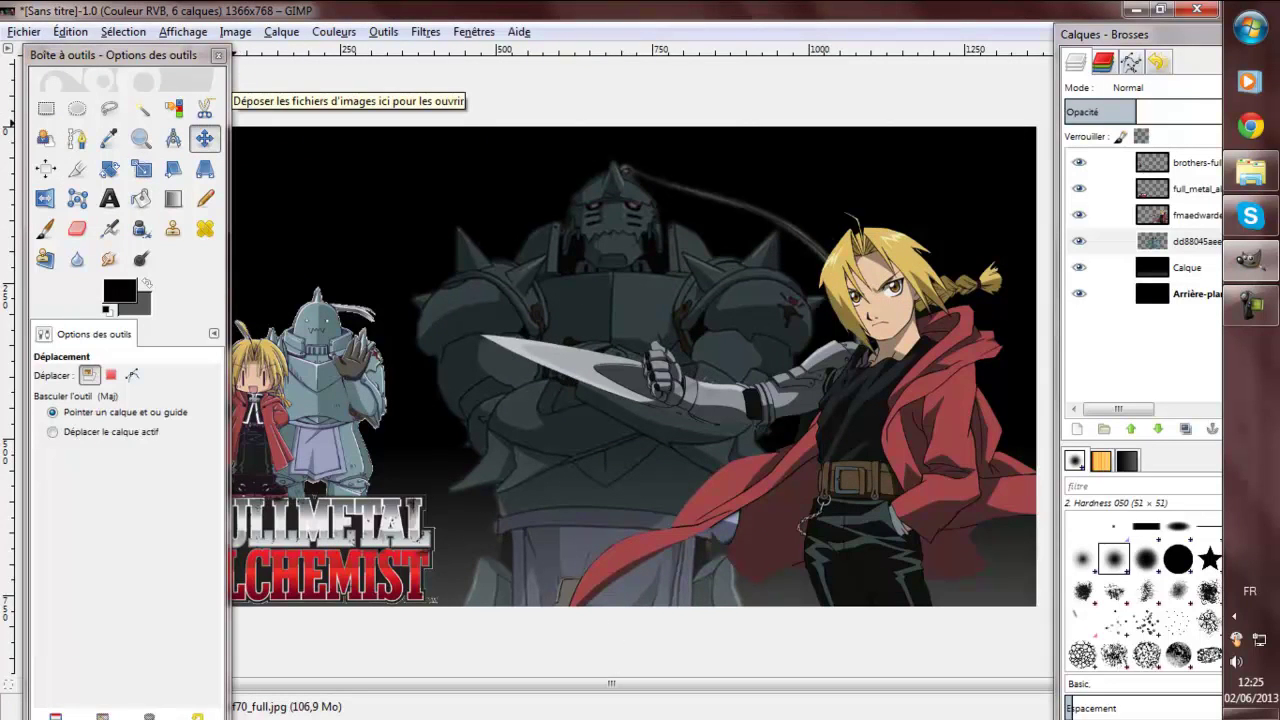
# Bring the full layer list into view, step up to the chibi layer, and fuzzy-select around the pair.
pyautogui.click(1105, 267)
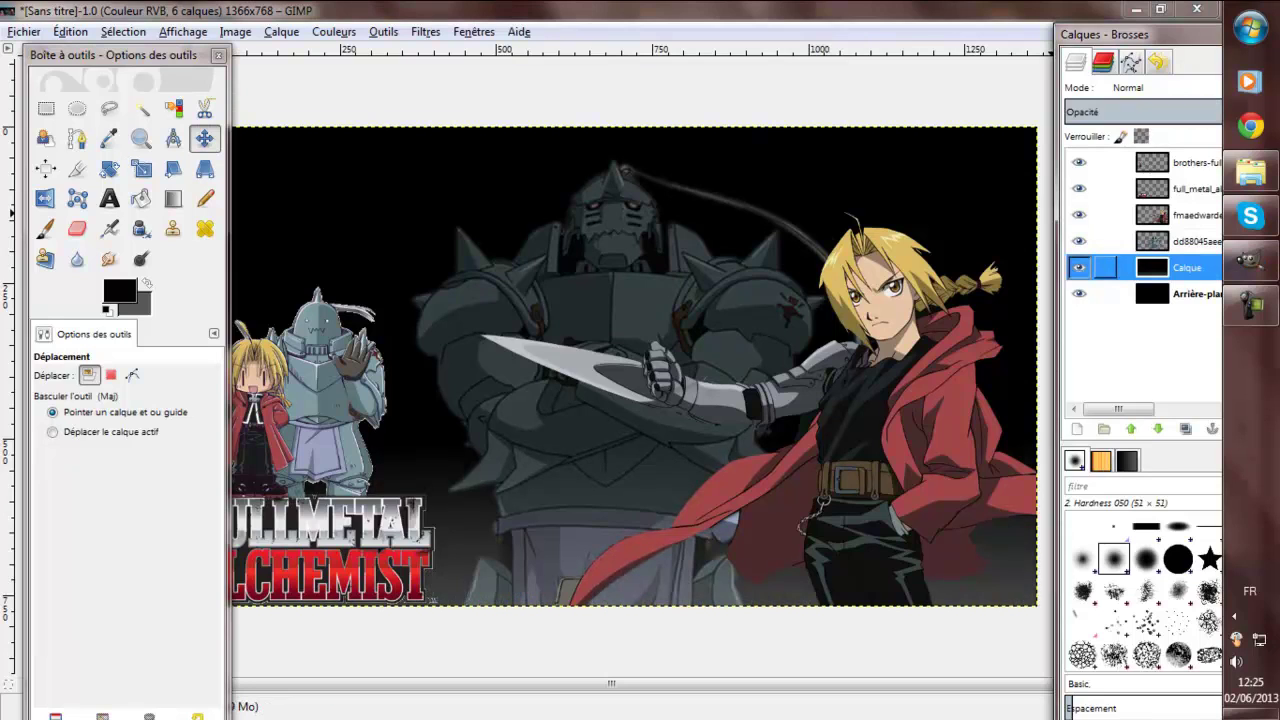
pyautogui.moveTo(1271, 683); pyautogui.dragTo(1213, 683)
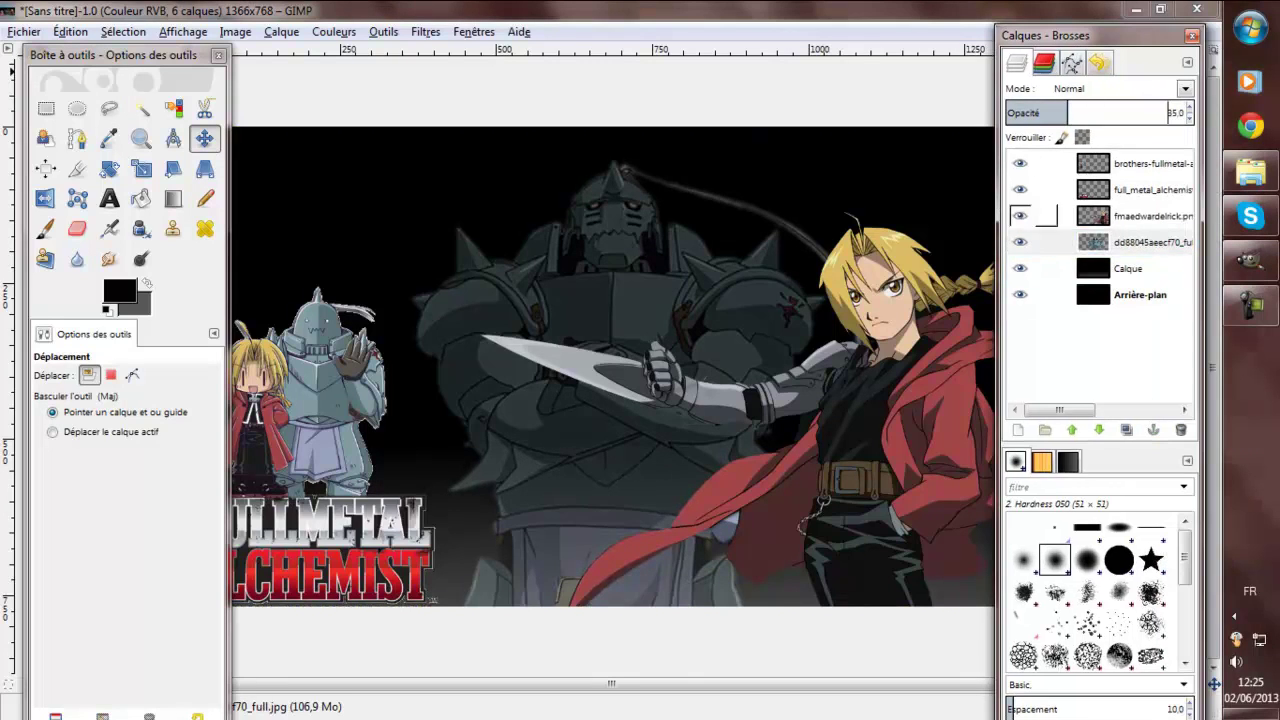
pyautogui.press('Up')
pyautogui.press('Up')
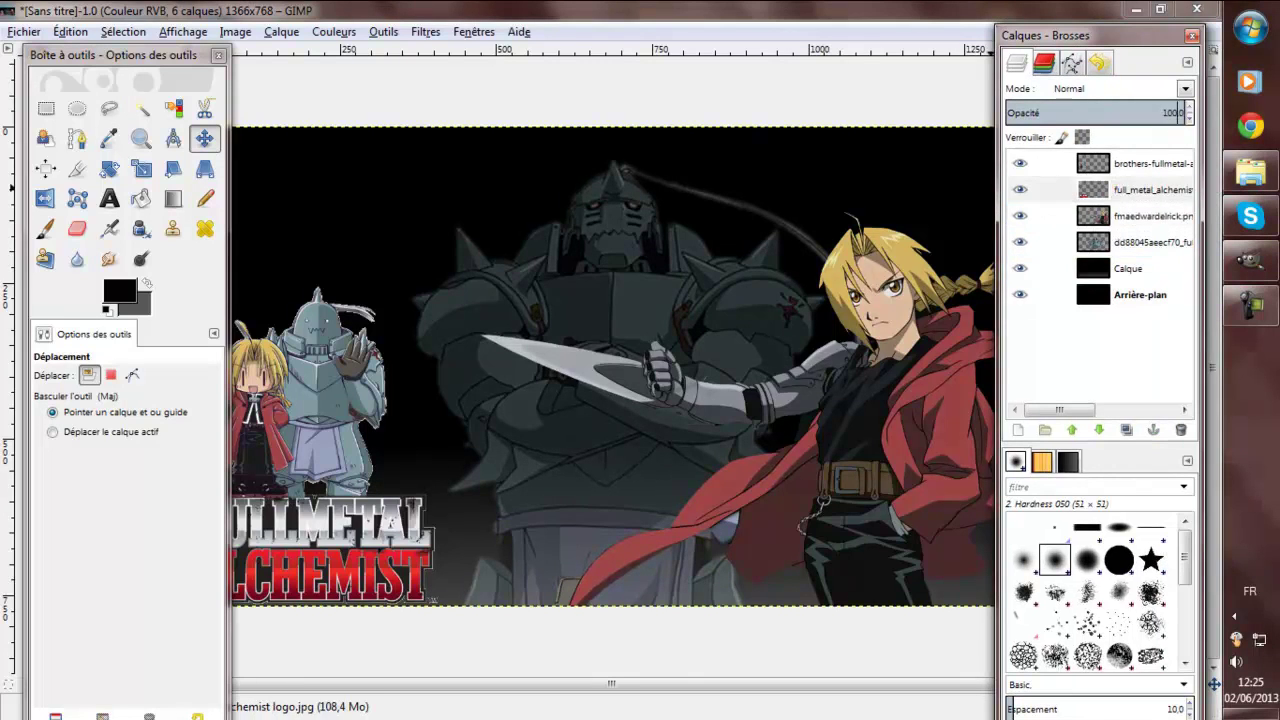
pyautogui.press('Up')
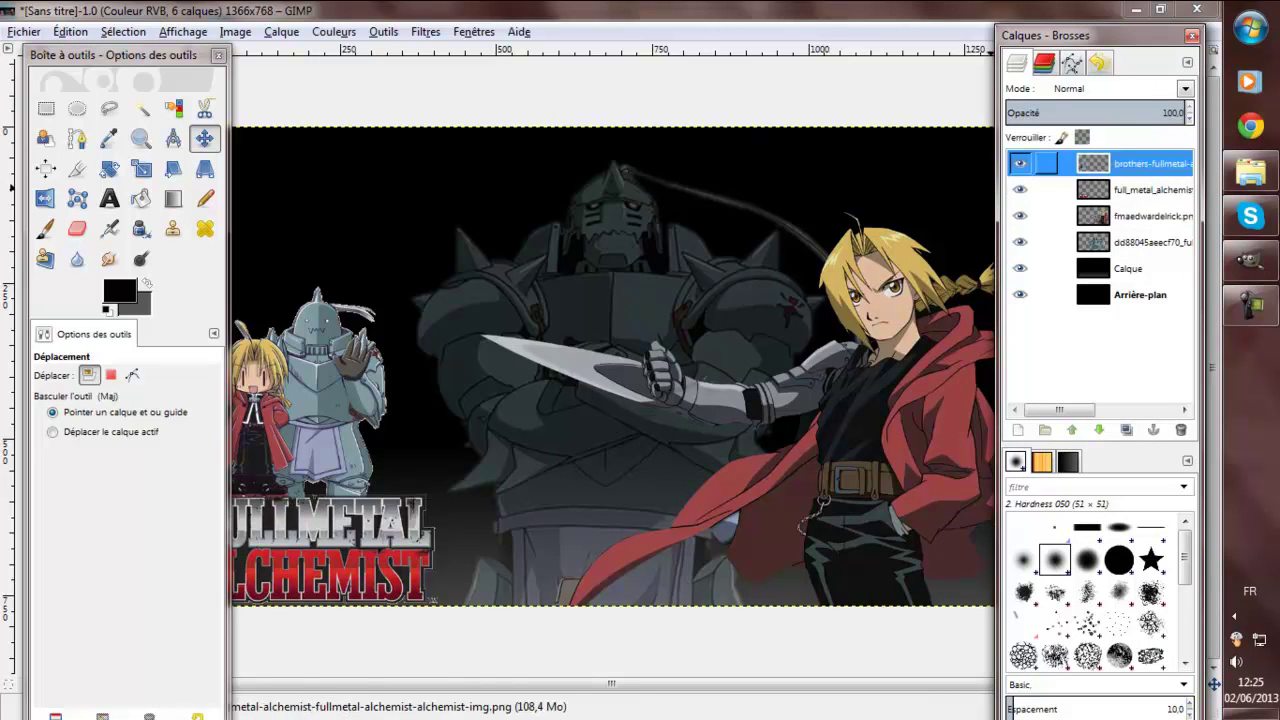
pyautogui.press('u')
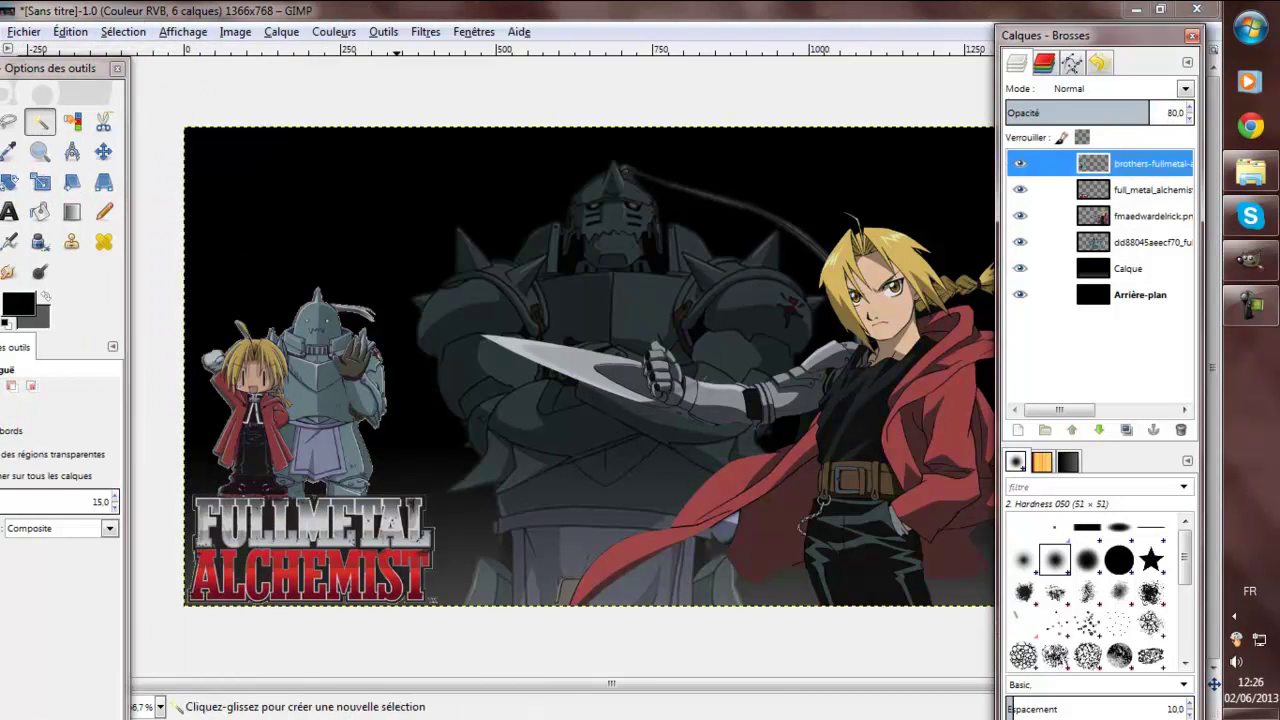
pyautogui.click(368, 314)
# Grow the selection around the chibi brothers by 1 px and apply a Gaussian blur.
pyautogui.click(123, 31)
pyautogui.click(160, 290)
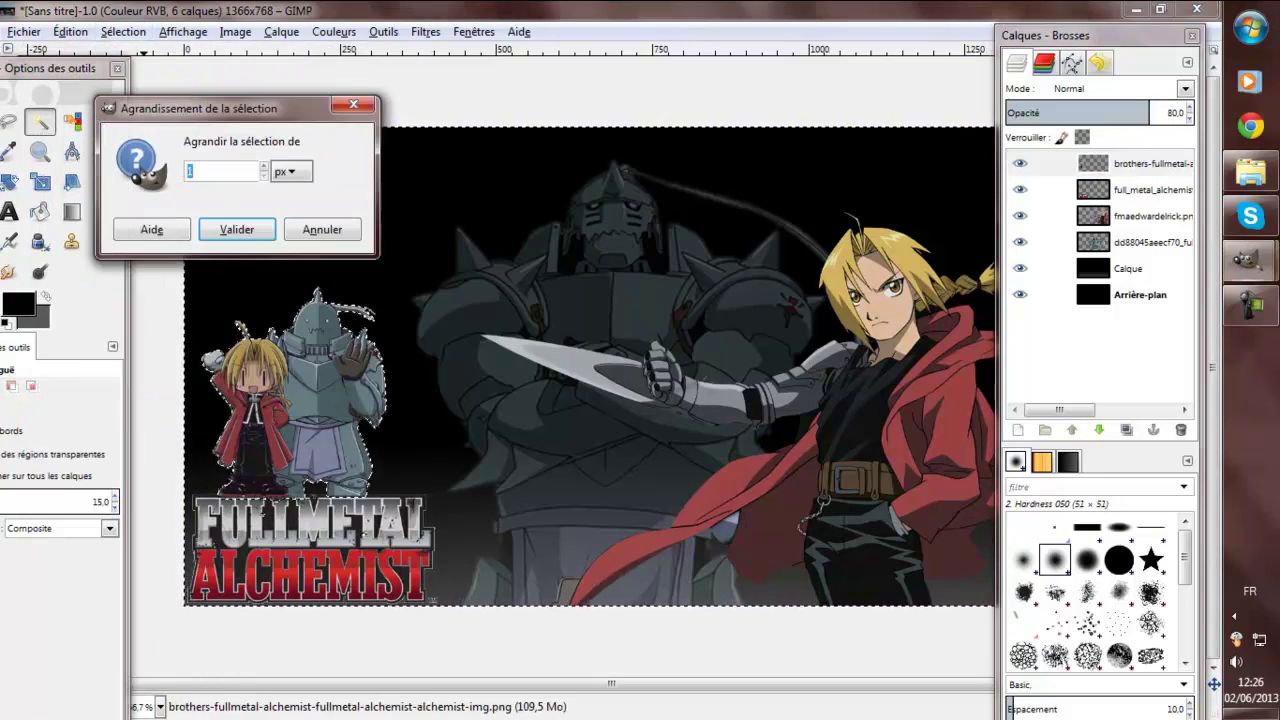
pyautogui.click(213, 205)
pyautogui.click(425, 31)
pyautogui.click(730, 176)
pyautogui.click(314, 511)
# Adjust the selection from the Sélection menu, then clear it with Aucune.
pyautogui.click(123, 31)
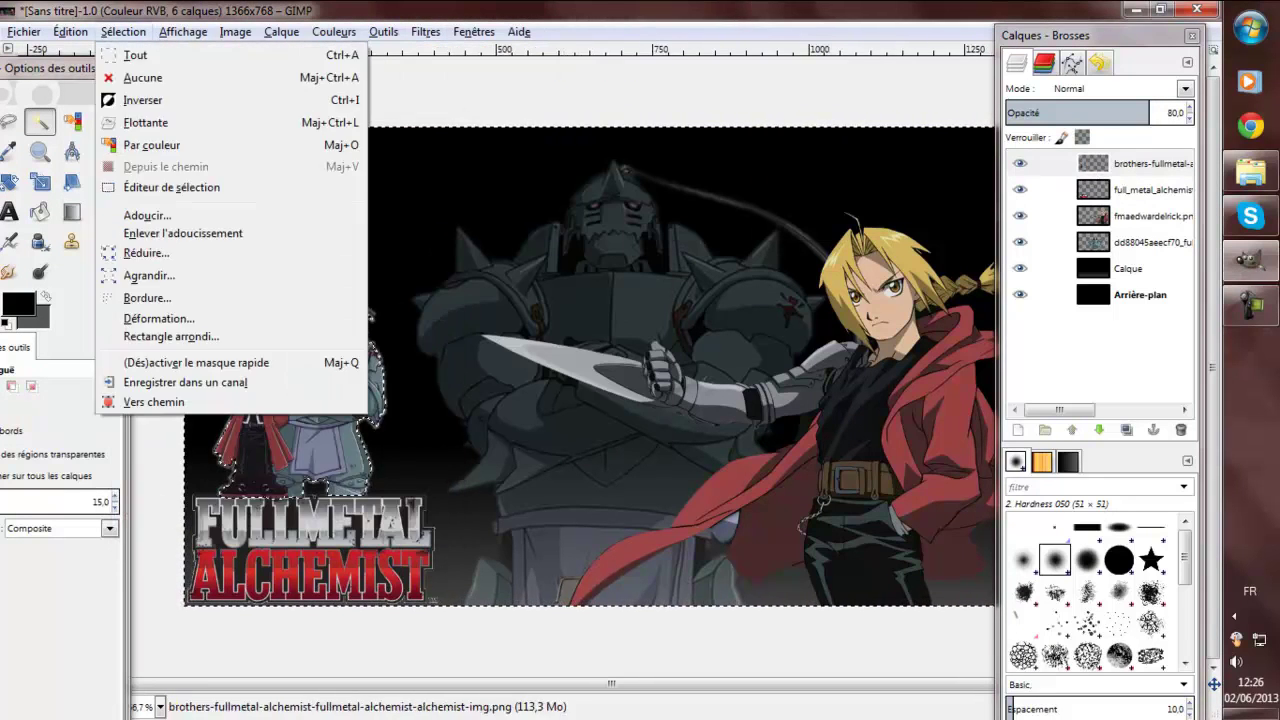
pyautogui.press('Escape')
pyautogui.click(123, 31)
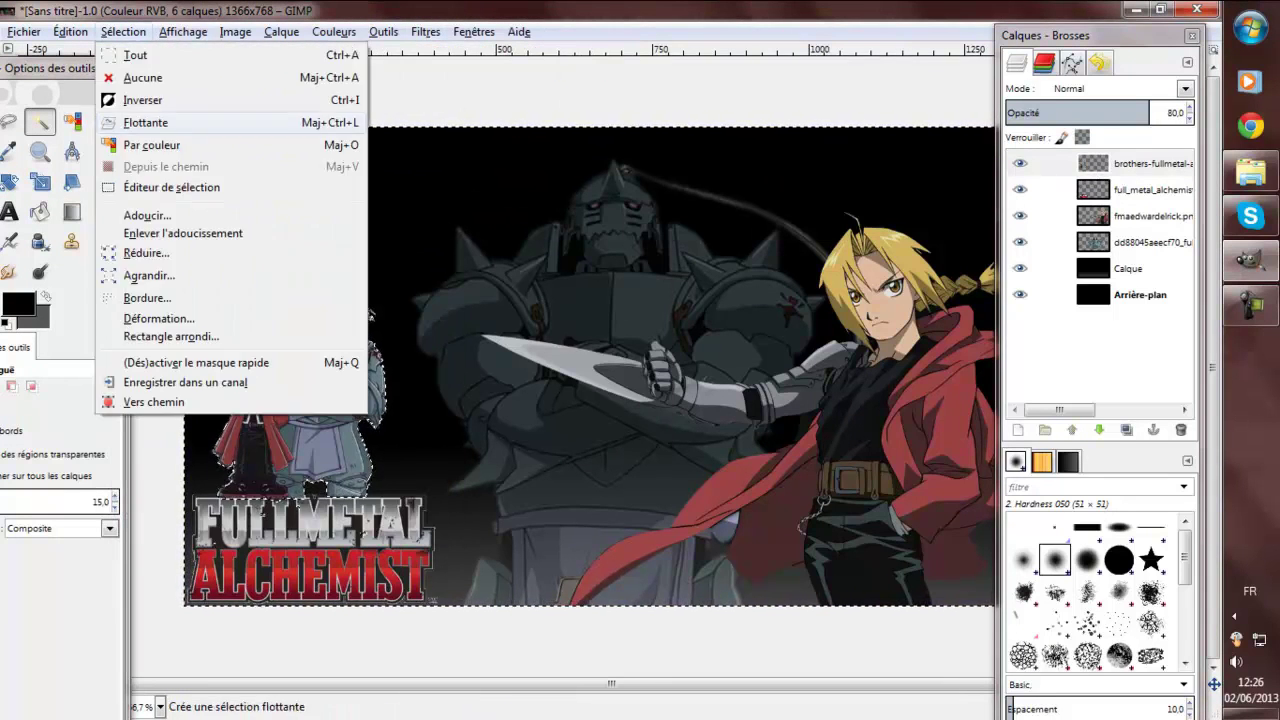
pyautogui.click(148, 275)
pyautogui.click(277, 274)
pyautogui.click(425, 31)
pyautogui.click(143, 77)
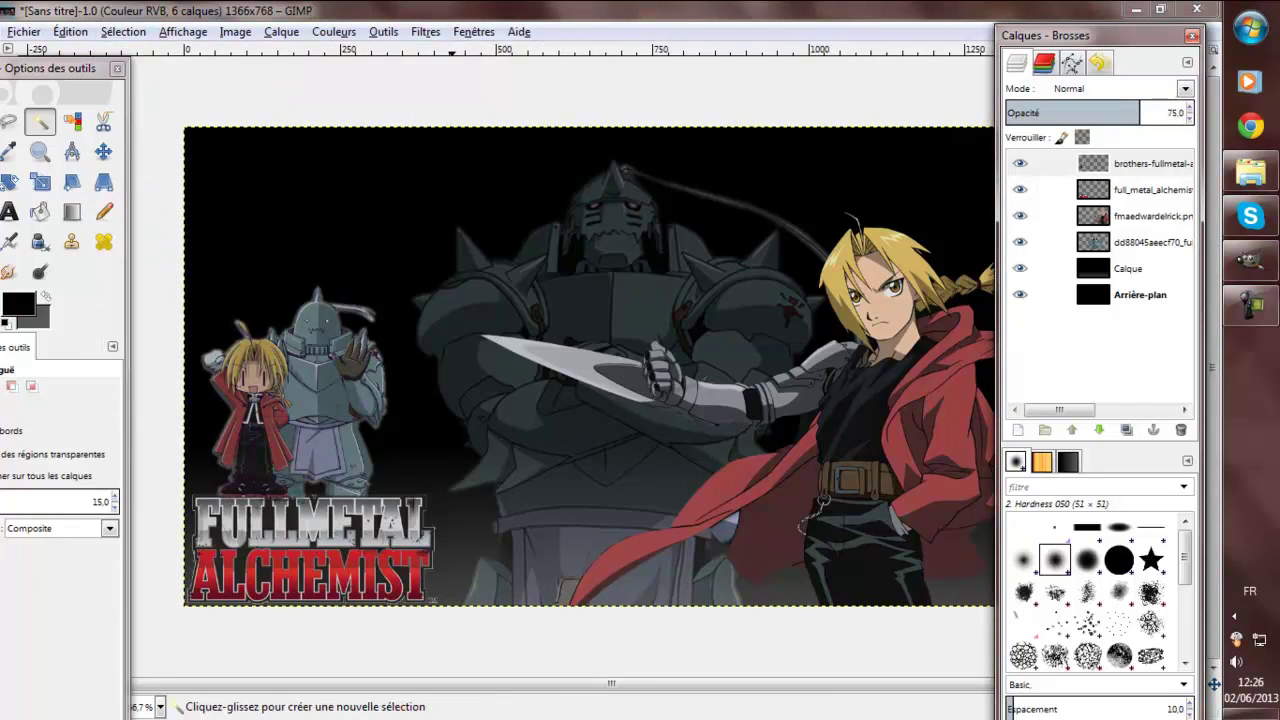
# Delete the chibi brothers image layer.
pyautogui.rightClick(1136, 163)
pyautogui.press('Escape')
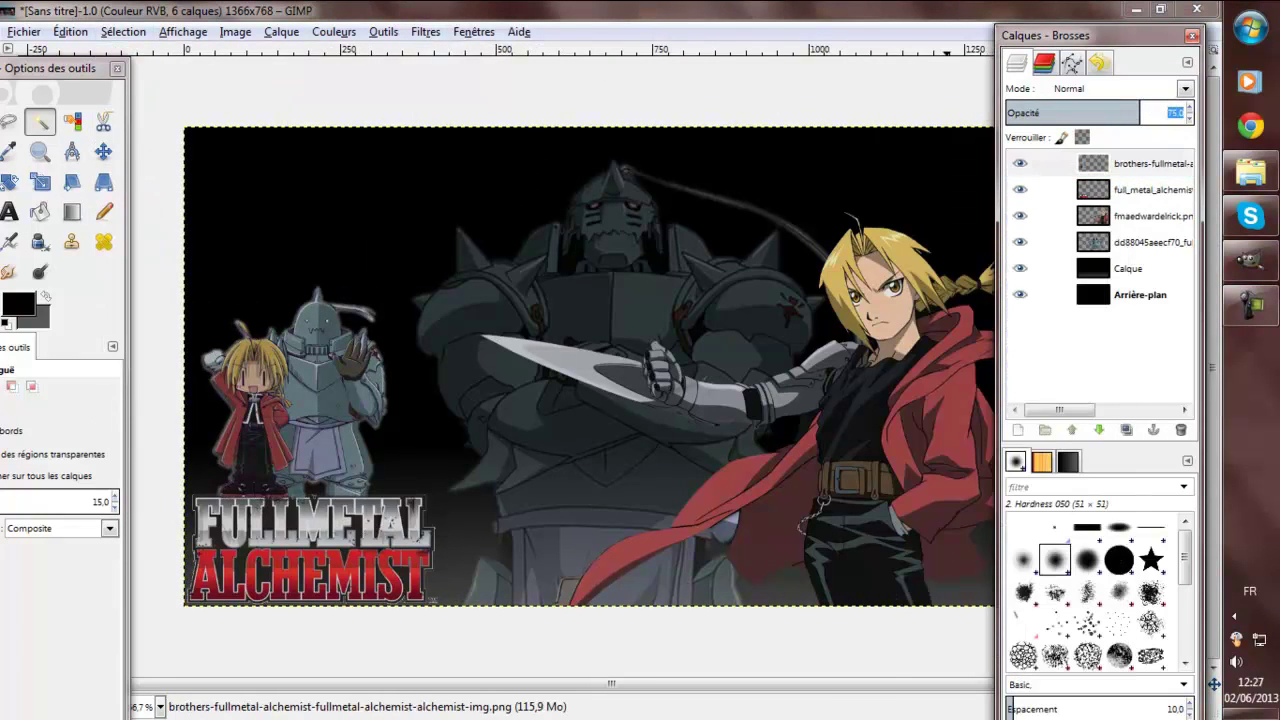
pyautogui.write('80')
pyautogui.rightClick(1136, 163)
pyautogui.click(986, 323)
# Shrink the logo into the bottom-left corner and expand its layer to the canvas size.
pyautogui.hotkey('shift', 't')
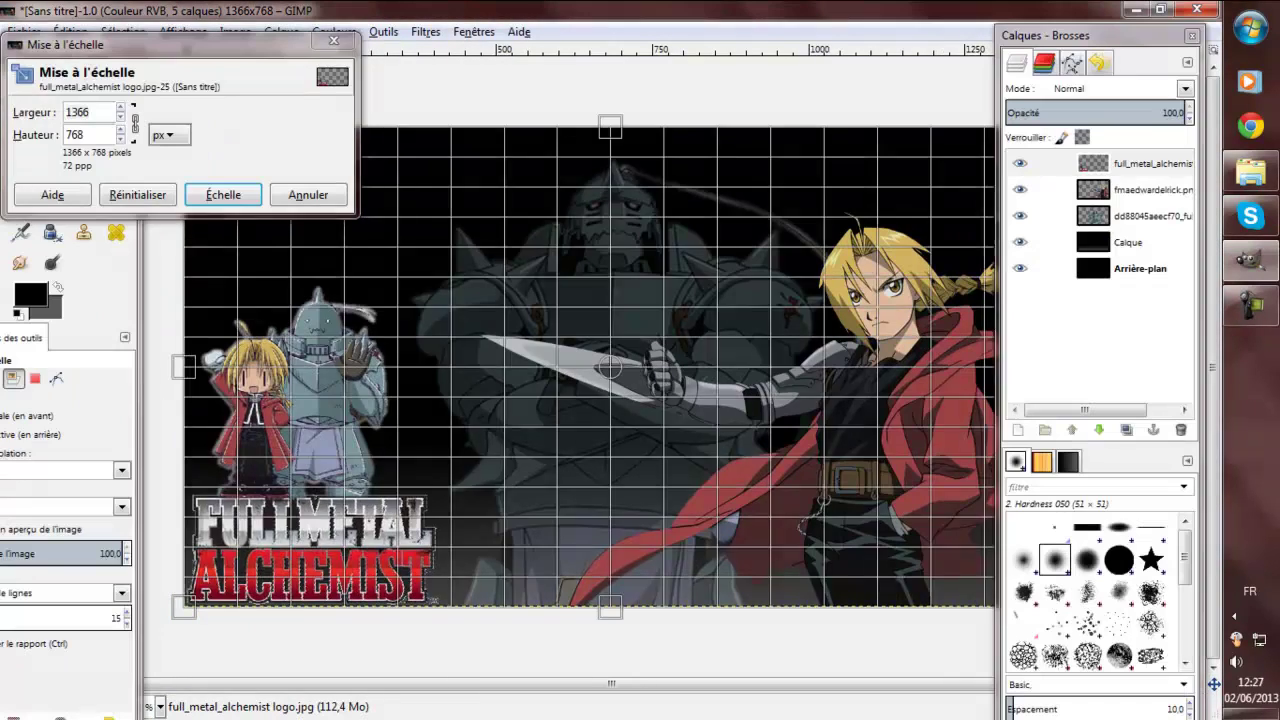
pyautogui.moveTo(995, 127); pyautogui.dragTo(549, 386)
pyautogui.click(220, 194)
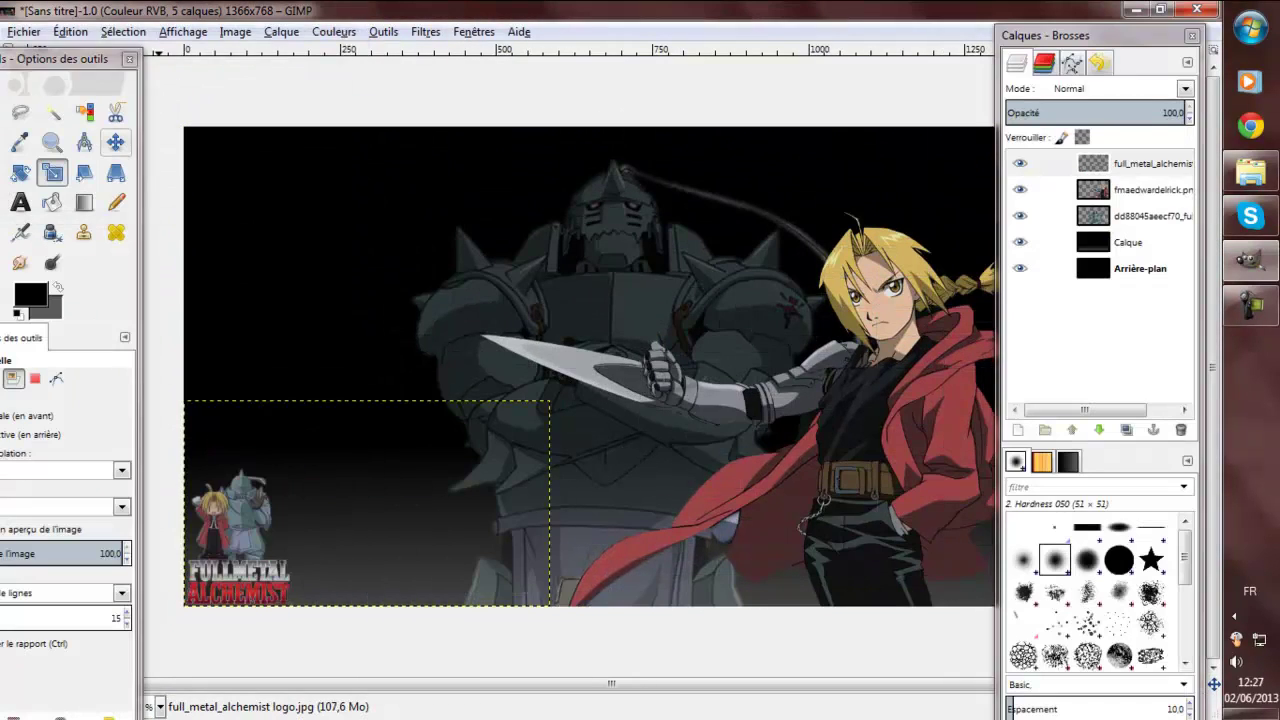
pyautogui.press('m')
pyautogui.moveTo(362, 507); pyautogui.dragTo(375, 495)
pyautogui.click(281, 31)
pyautogui.click(400, 303)
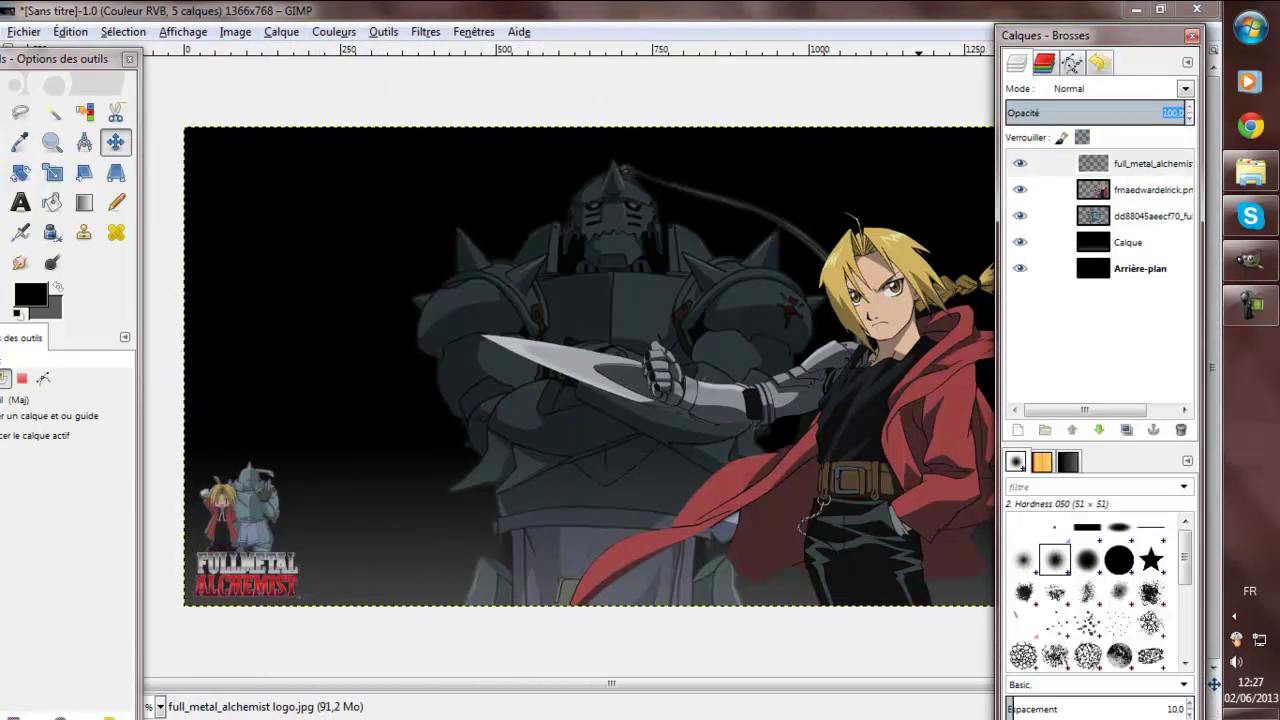
pyautogui.click(1140, 268)
# Add a new layer, Calque #1, and fill it with a radial mid-grey gradient.
pyautogui.moveTo(60, 58); pyautogui.dragTo(156, 24)
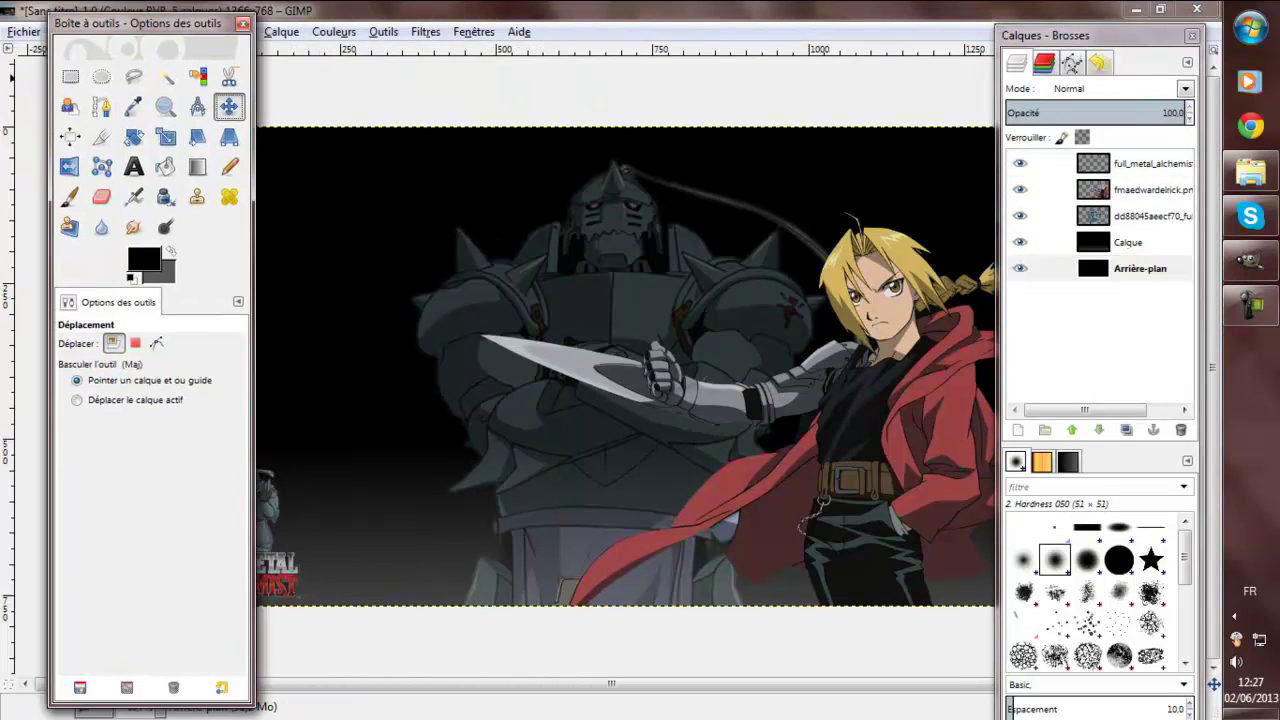
pyautogui.press('l')
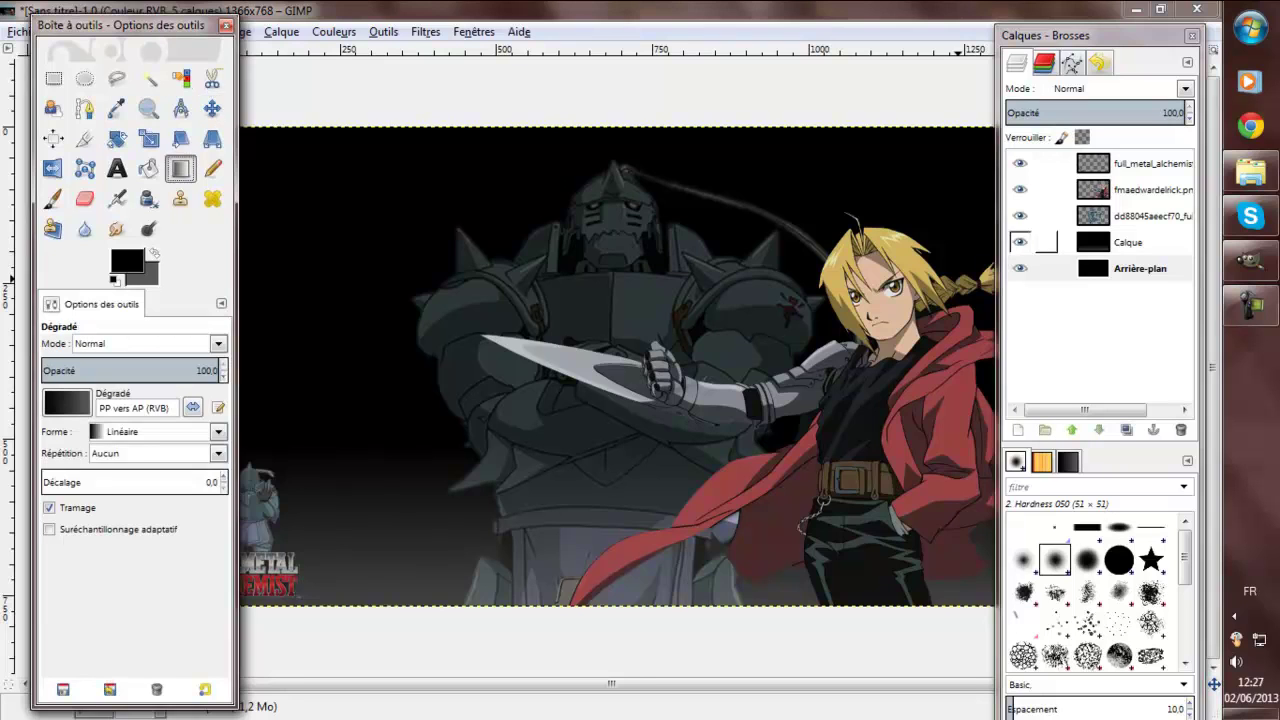
pyautogui.keyDown('shift'); pyautogui.click(1018, 430); pyautogui.keyUp('shift')
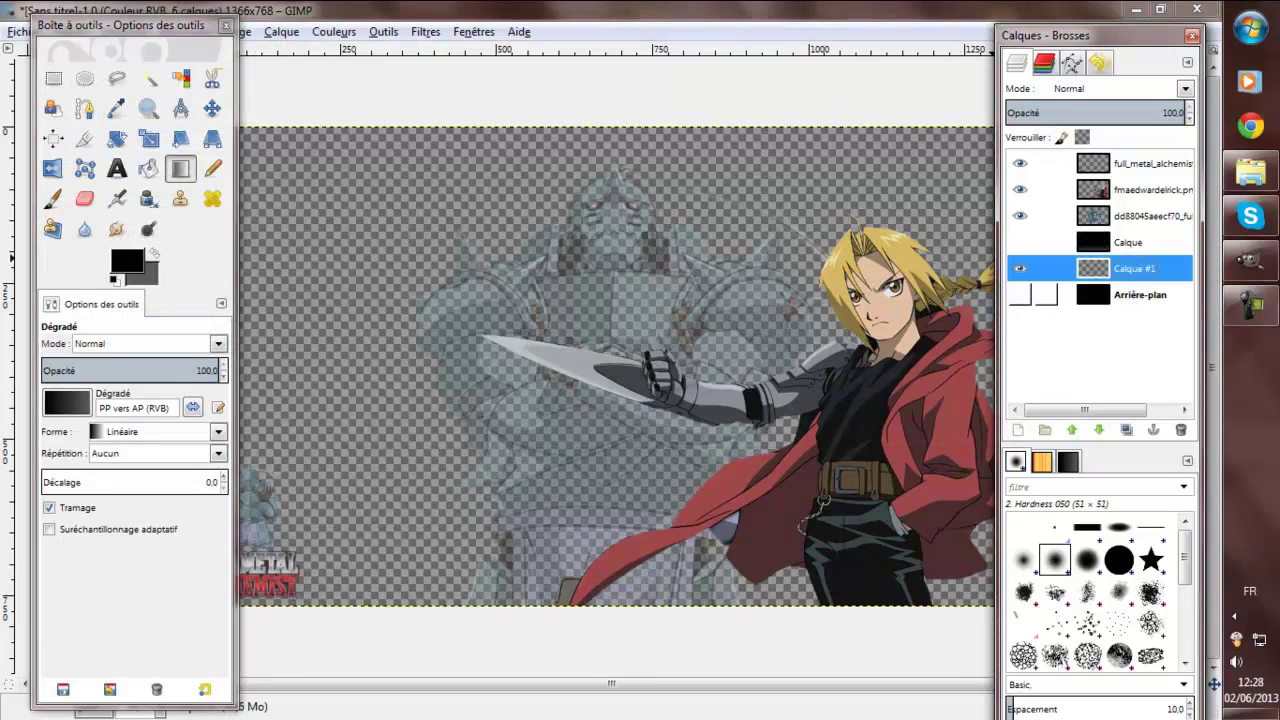
pyautogui.click(1135, 268)
pyautogui.click(155, 431)
pyautogui.click(125, 483)
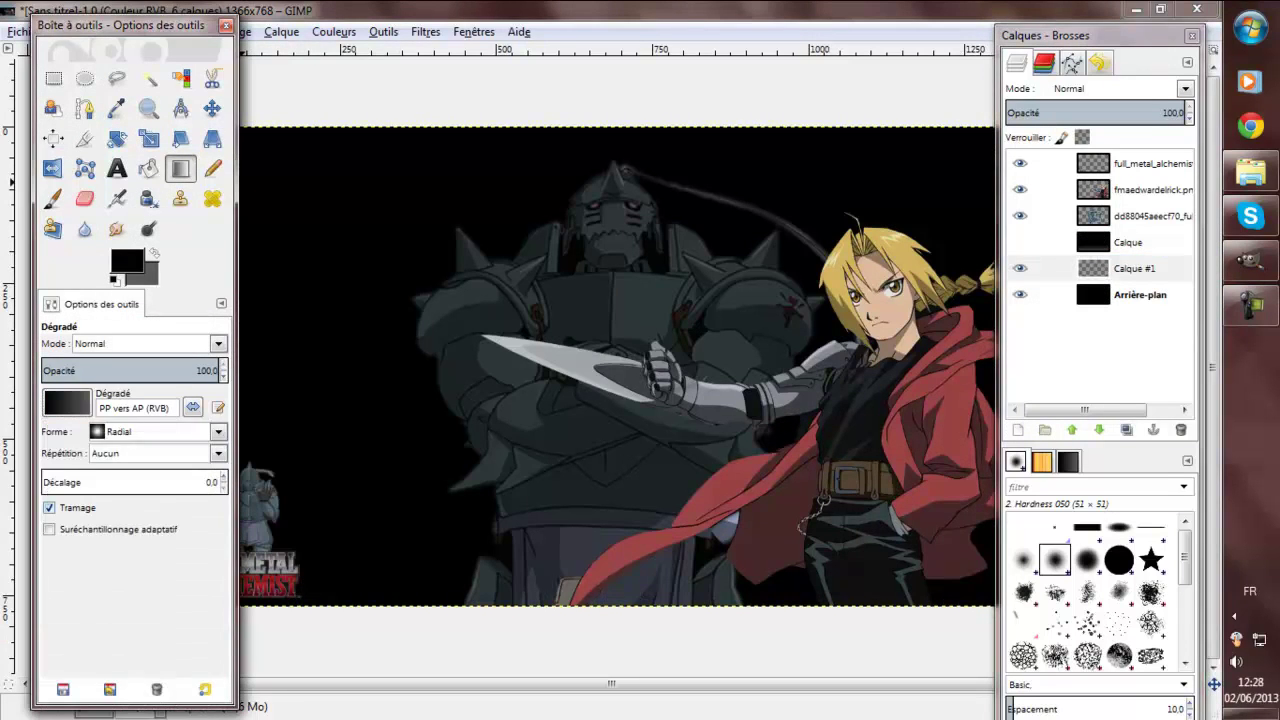
pyautogui.click(126, 260)
pyautogui.moveTo(300, 192); pyautogui.dragTo(340, 192)
pyautogui.click(335, 392)
pyautogui.click(126, 260)
pyautogui.click(335, 392)
pyautogui.moveTo(580, 360); pyautogui.dragTo(880, 420)
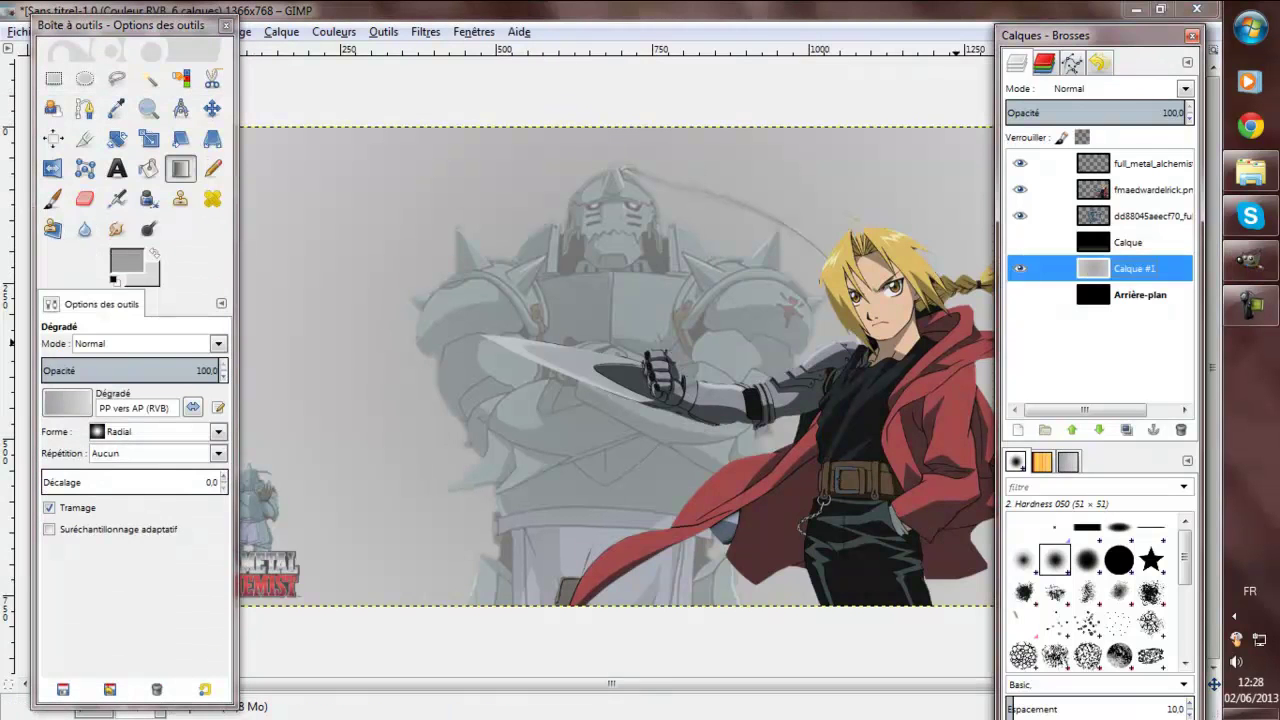
# Undo the grey gradients, delete the plain black Calque layer, and reselect Calque #1.
pyautogui.click(1020, 294)
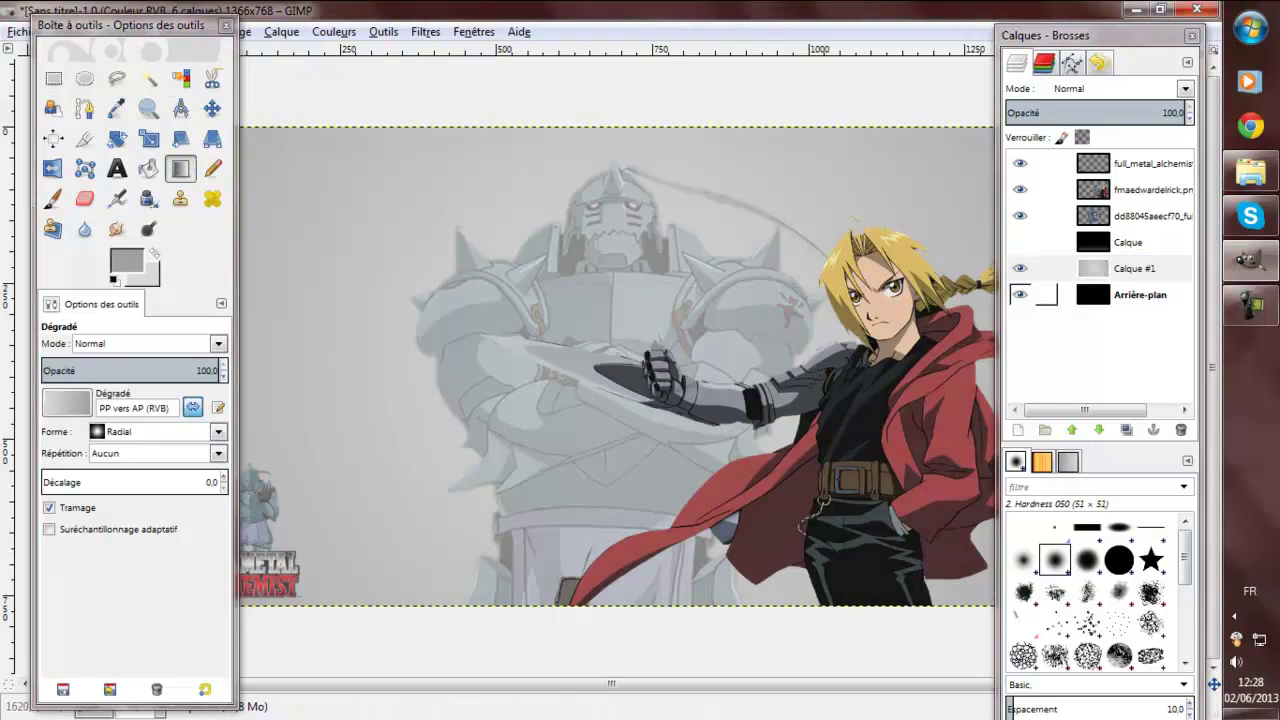
pyautogui.hotkey('ctrl', 'z')
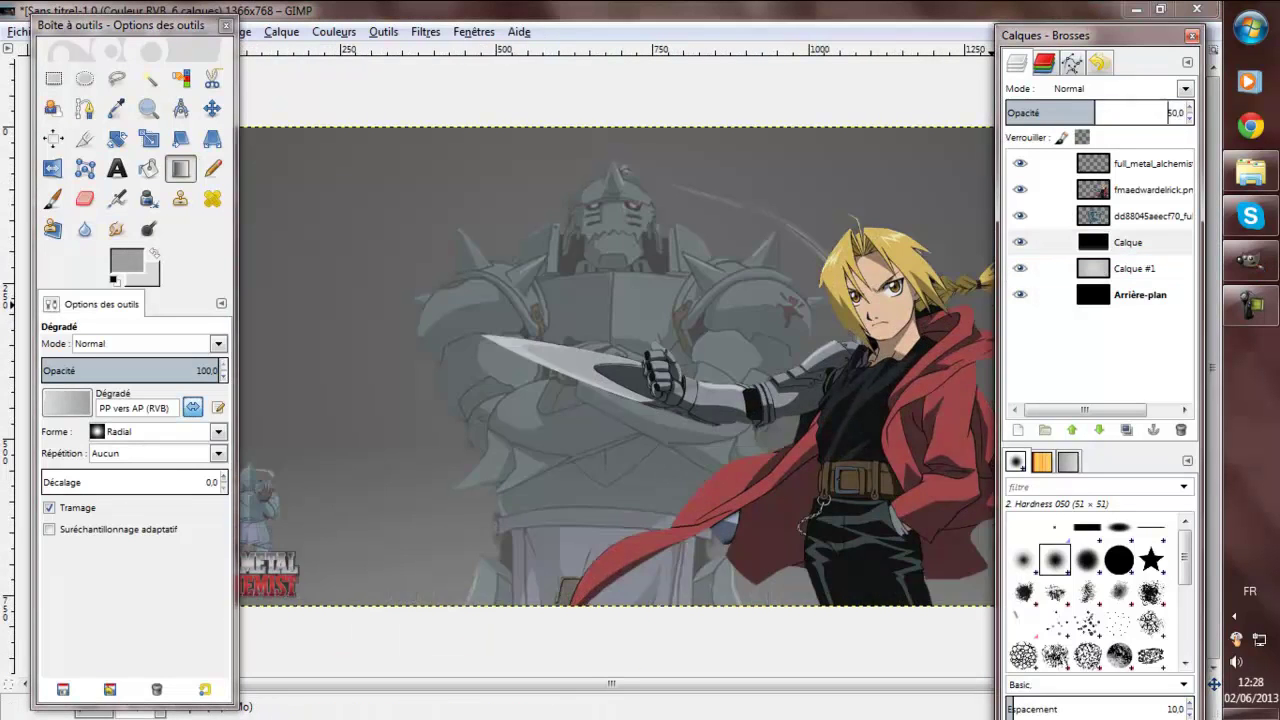
pyautogui.hotkey('ctrl', 'y')
pyautogui.hotkey('ctrl', 'z')
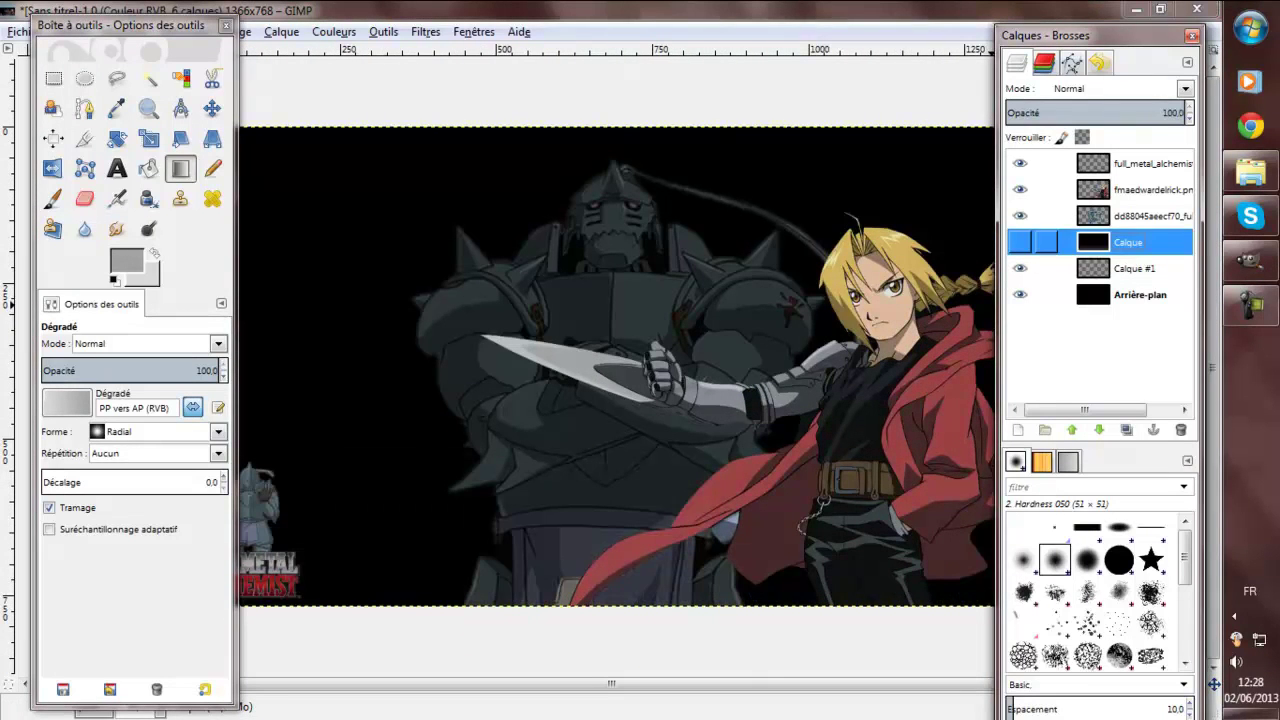
pyautogui.click(1180, 430)
pyautogui.moveTo(600, 360); pyautogui.dragTo(900, 500)
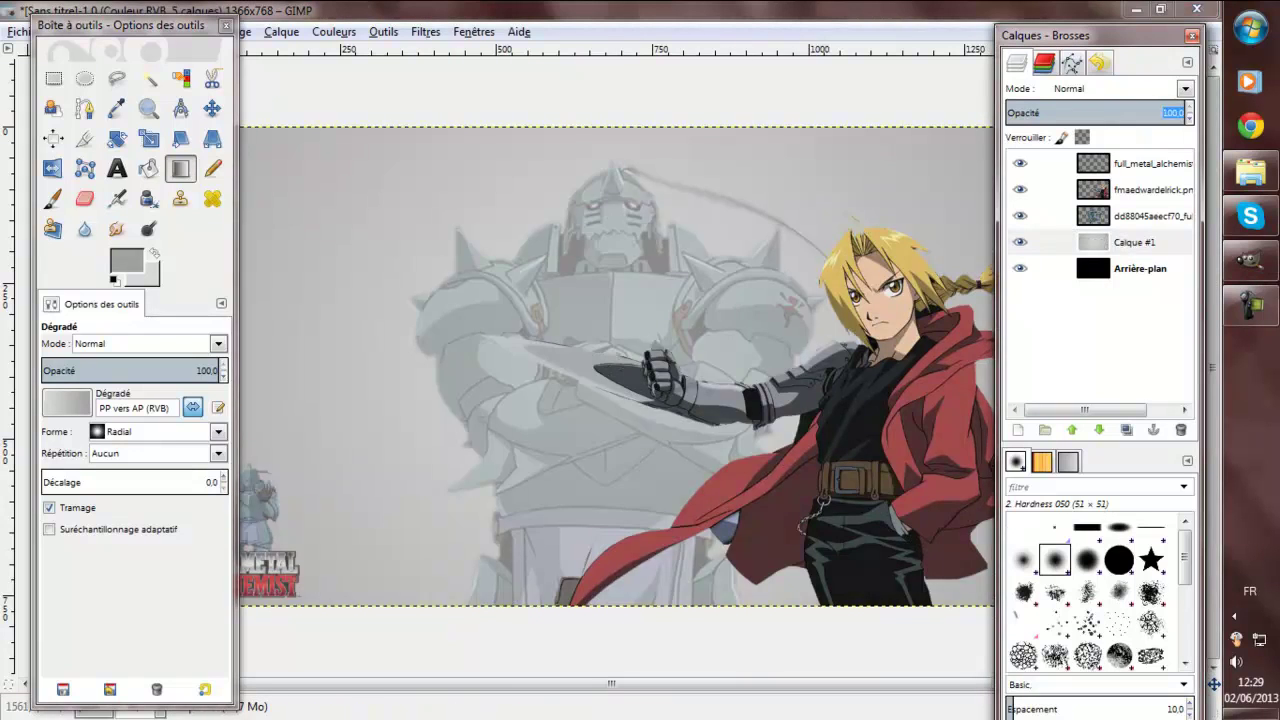
pyautogui.moveTo(1180, 112); pyautogui.dragTo(1043, 112)
pyautogui.hotkey('ctrl', 'z')
pyautogui.hotkey('ctrl', 'z')
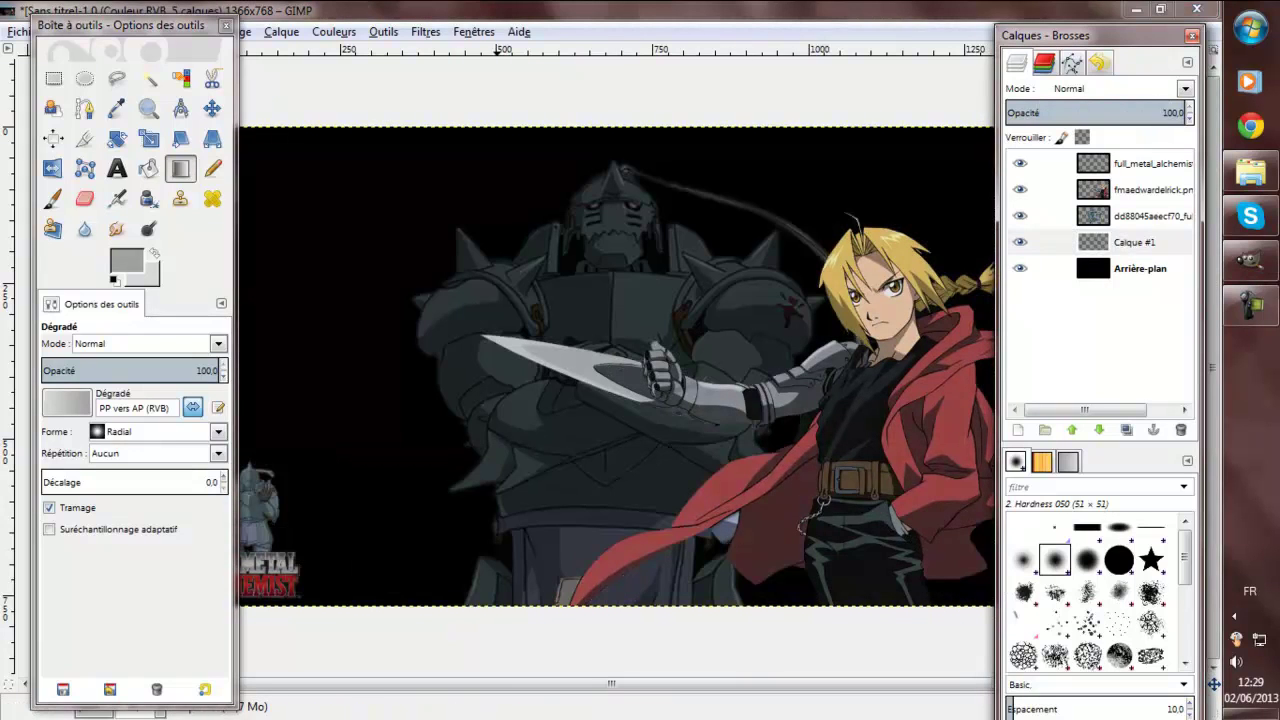
pyautogui.click(1134, 242)
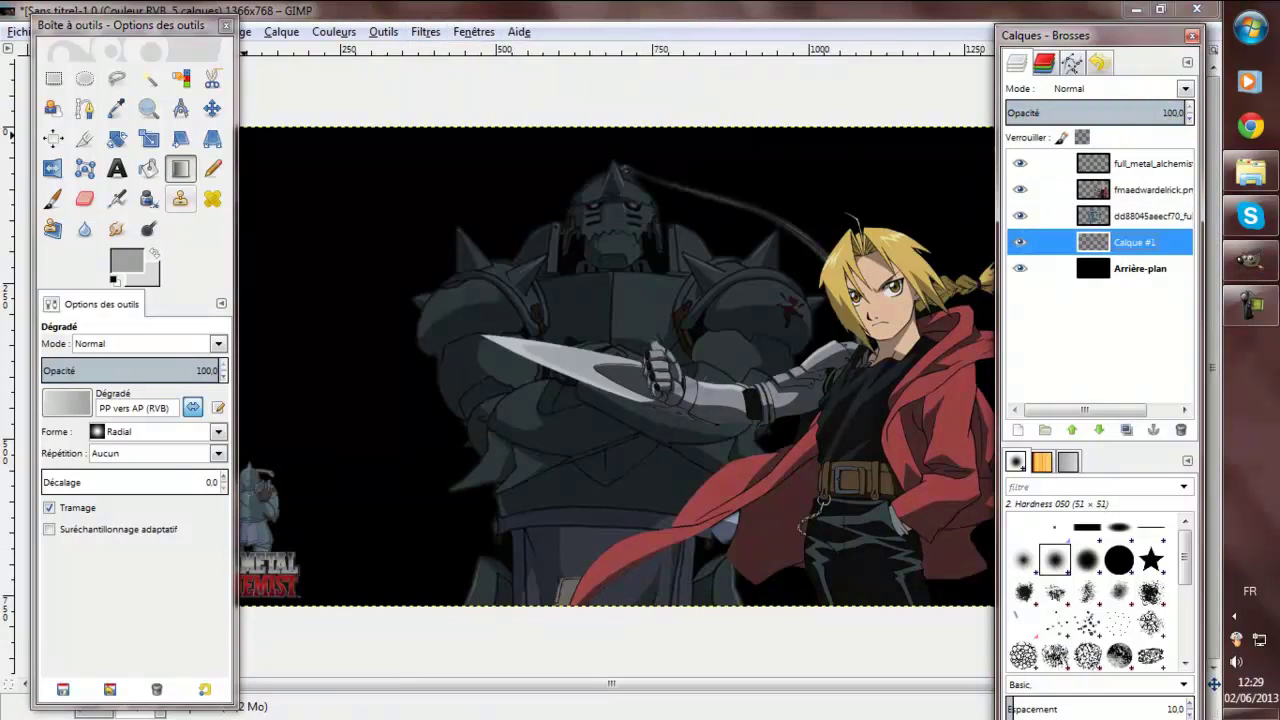
# Set up the paintbrush with the Vegetation 01 brush at a size of about 755.
pyautogui.click(52, 198)
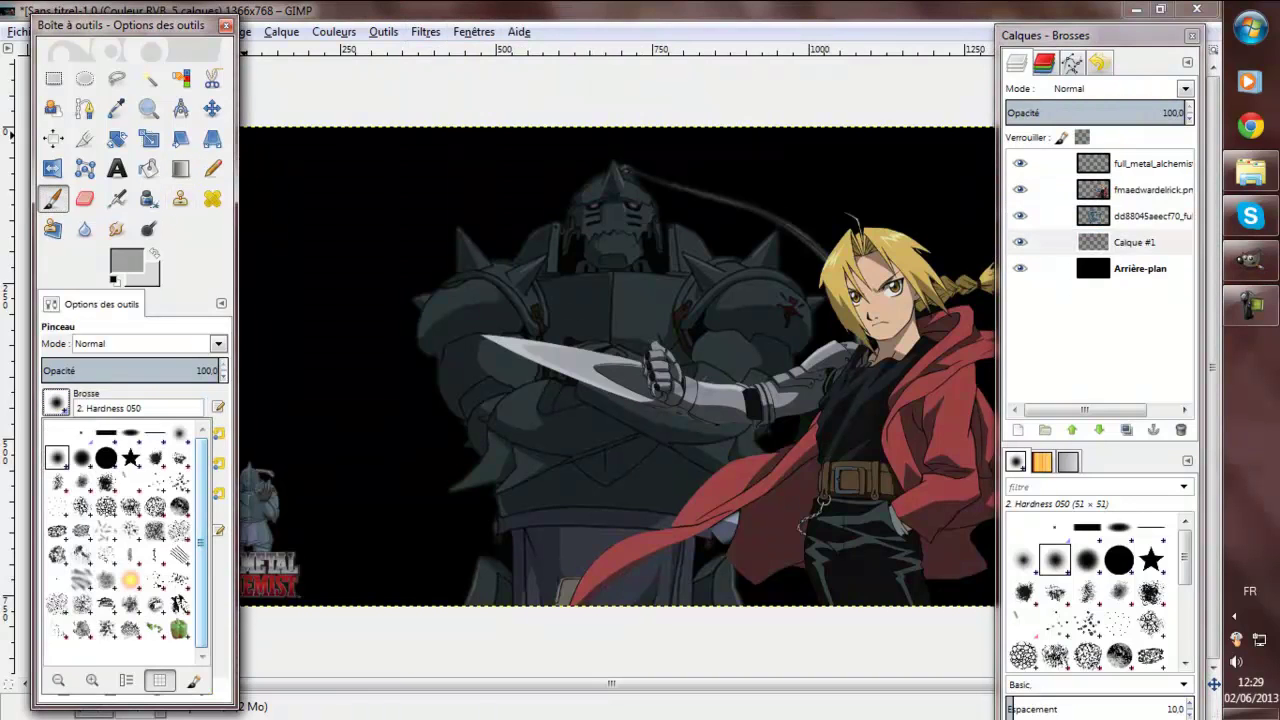
pyautogui.click(180, 604)
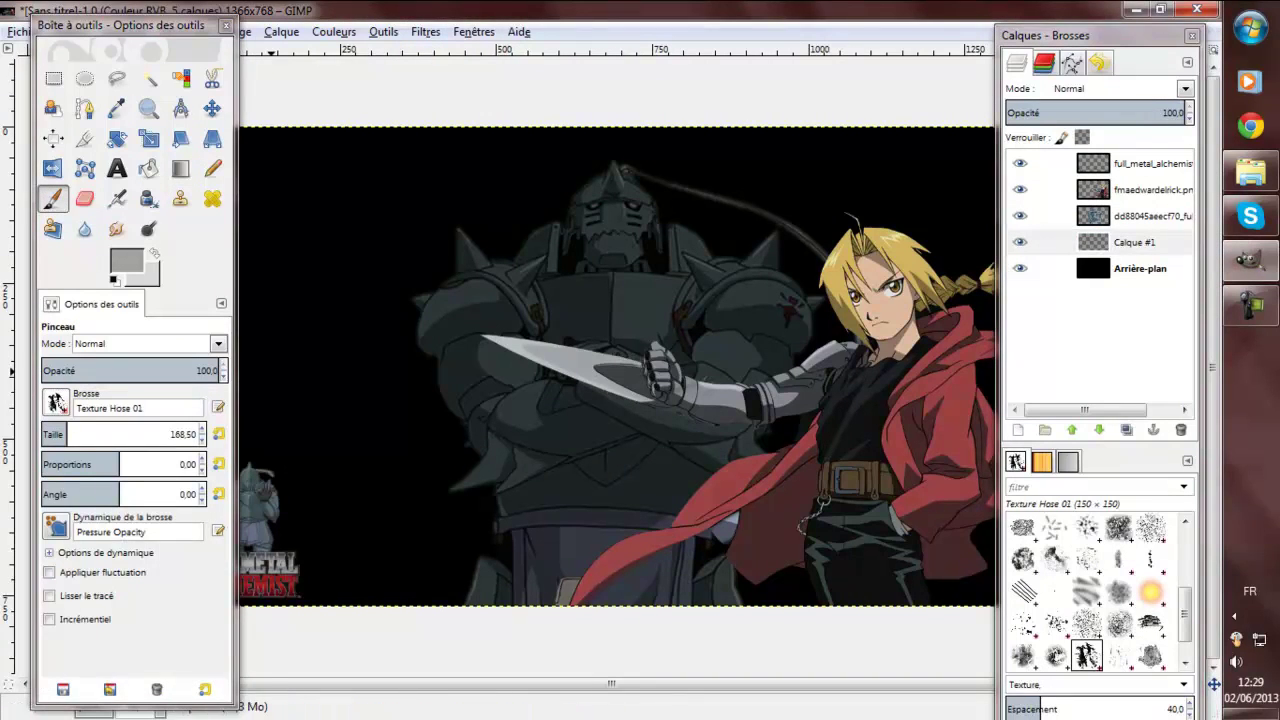
pyautogui.click(55, 401)
pyautogui.click(77, 628)
pyautogui.moveTo(68, 434); pyautogui.dragTo(157, 434)
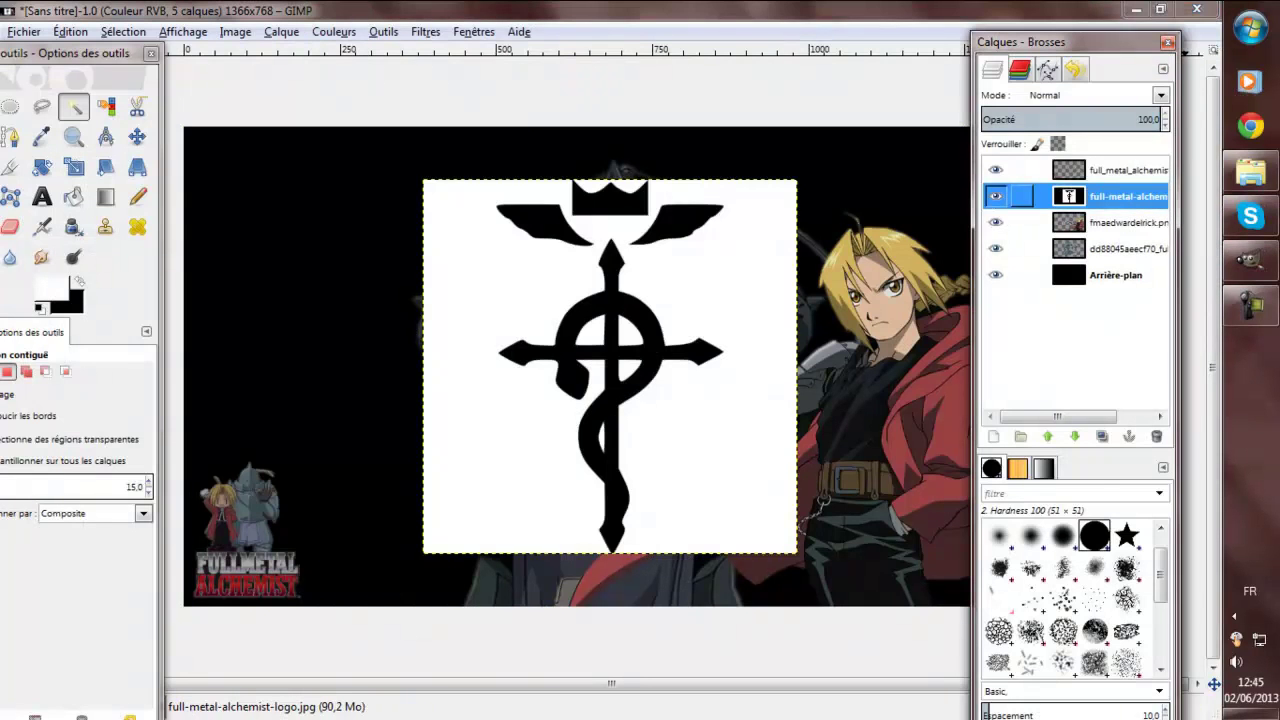
# Move the cross layer to the top and delete the white area around the cross.
pyautogui.moveTo(1120, 196); pyautogui.dragTo(1120, 168)
pyautogui.rightClick(1120, 170)
pyautogui.click(960, 625)
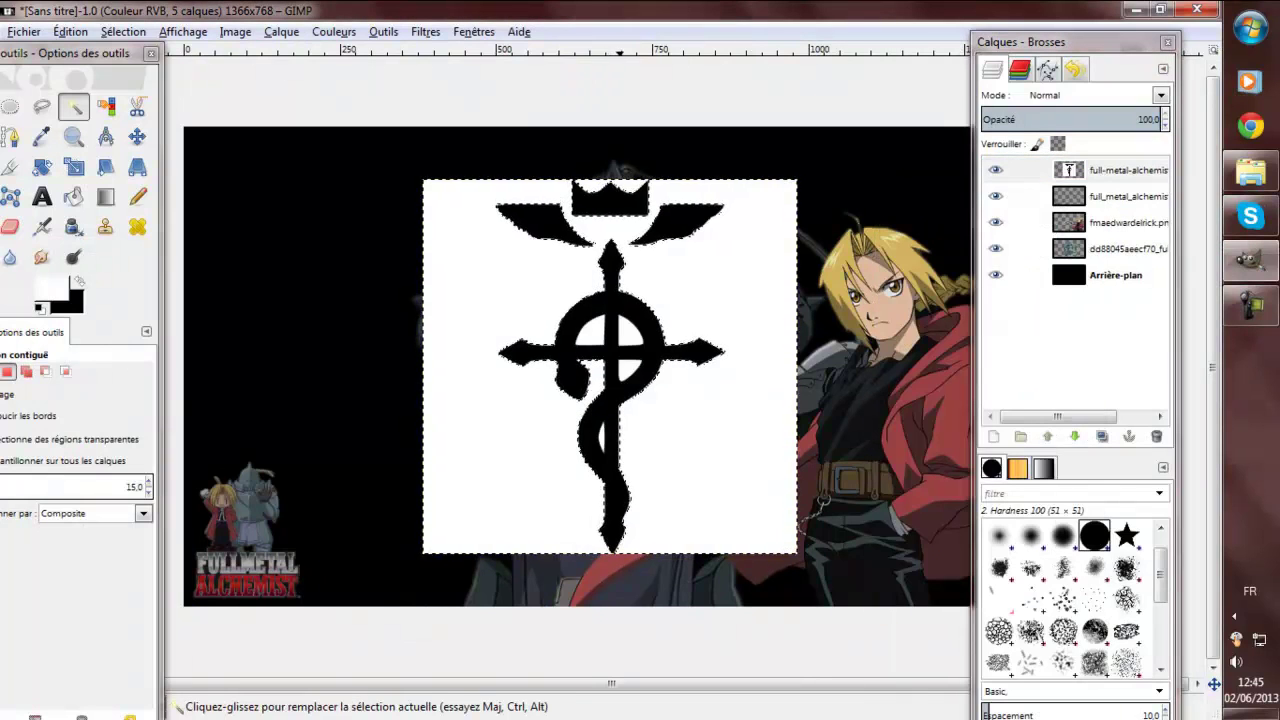
pyautogui.click(123, 31)
pyautogui.click(150, 262)
pyautogui.press('Delete')
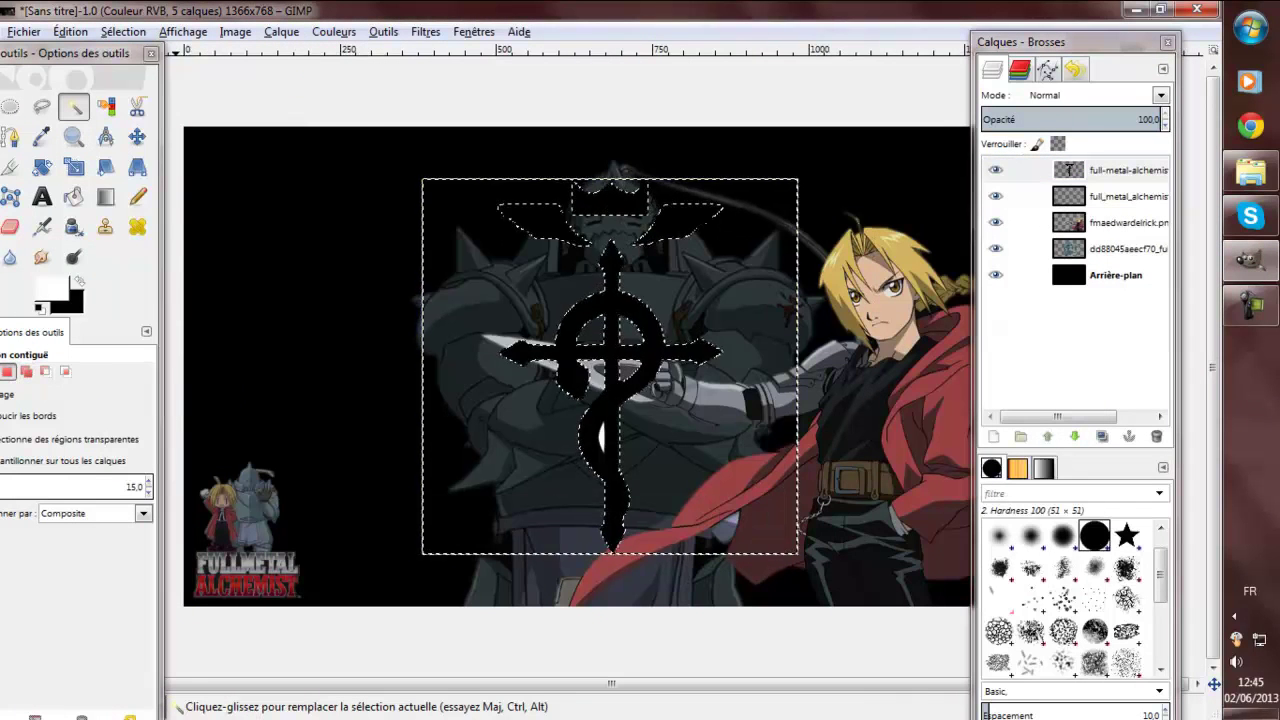
pyautogui.click(123, 31)
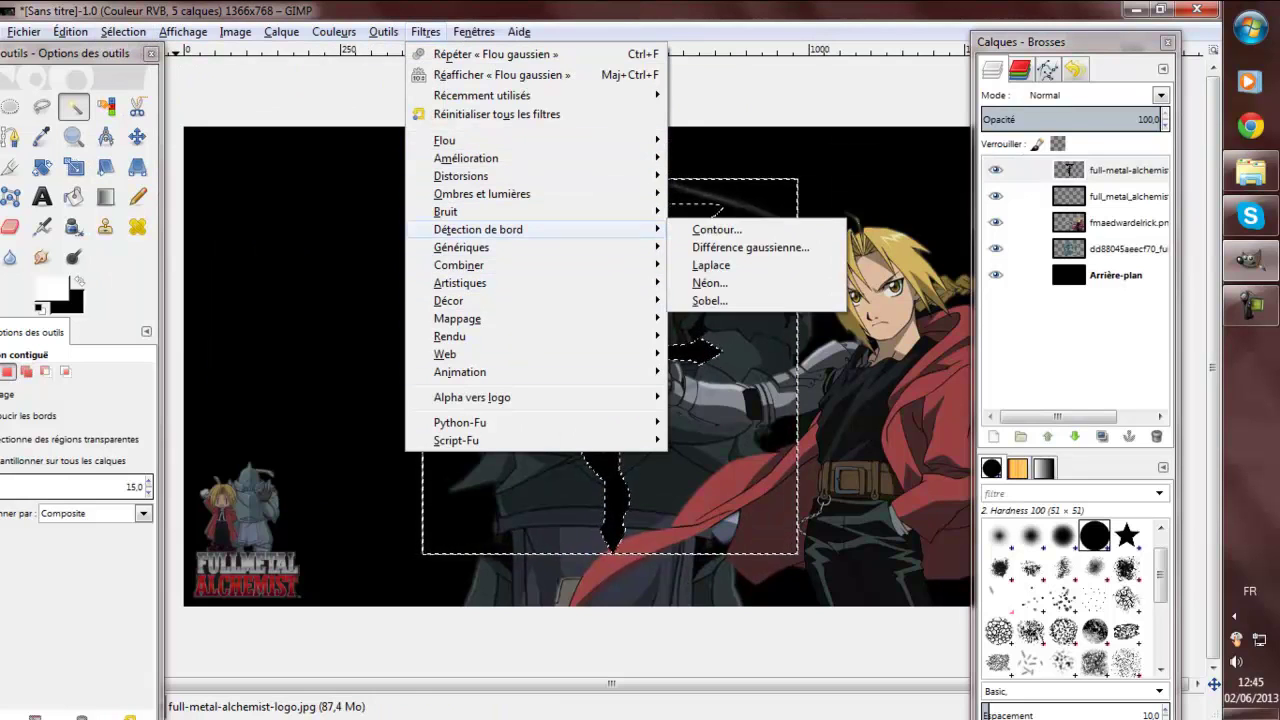
# Try a red bucket fill of the cross selection, then undo it.
pyautogui.press('Escape')
pyautogui.hotkey('shift', 'b')
pyautogui.click(50, 290)
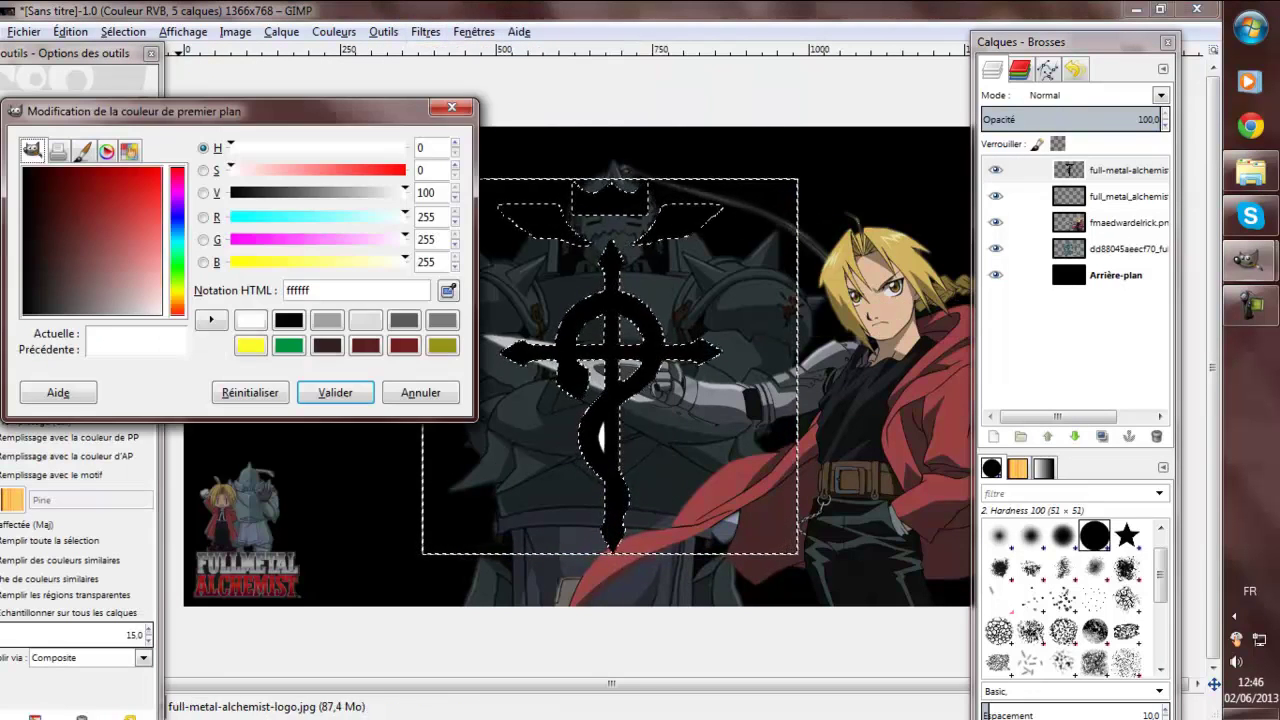
pyautogui.click(160, 172)
pyautogui.click(335, 392)
pyautogui.click(480, 450)
pyautogui.click(123, 31)
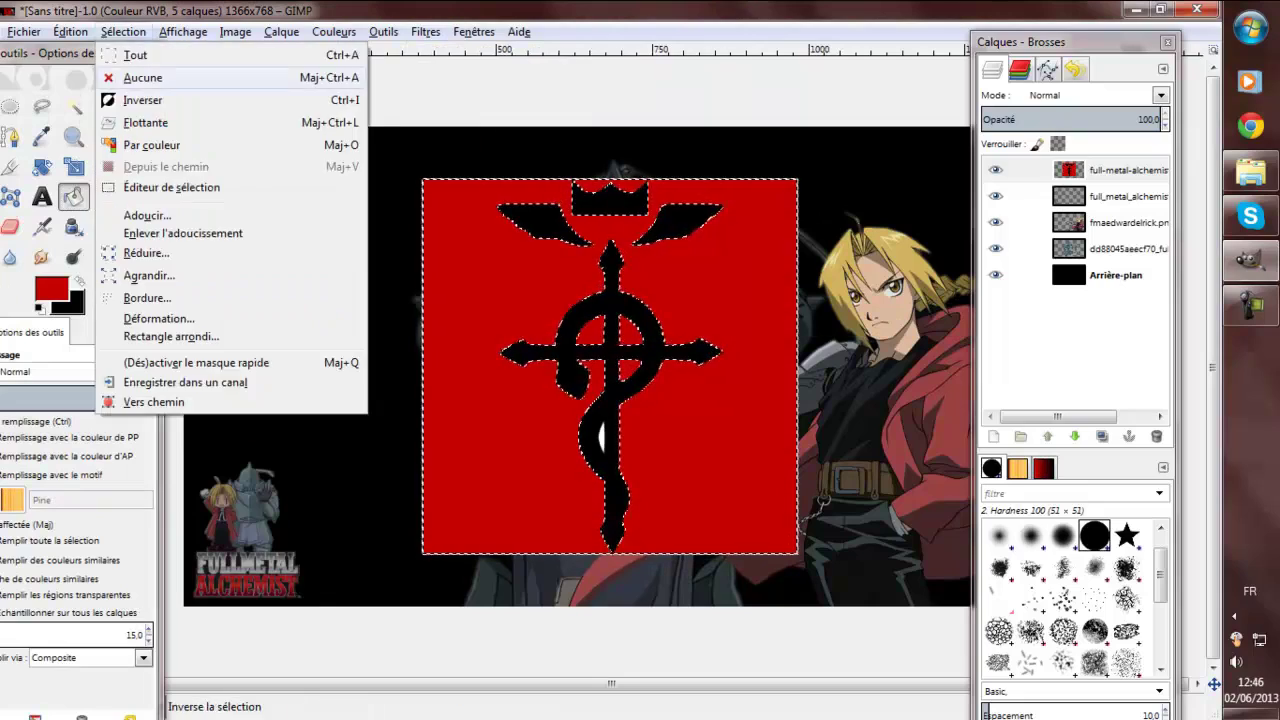
pyautogui.click(165, 251)
pyautogui.press('Return')
pyautogui.hotkey('ctrl', 'z')
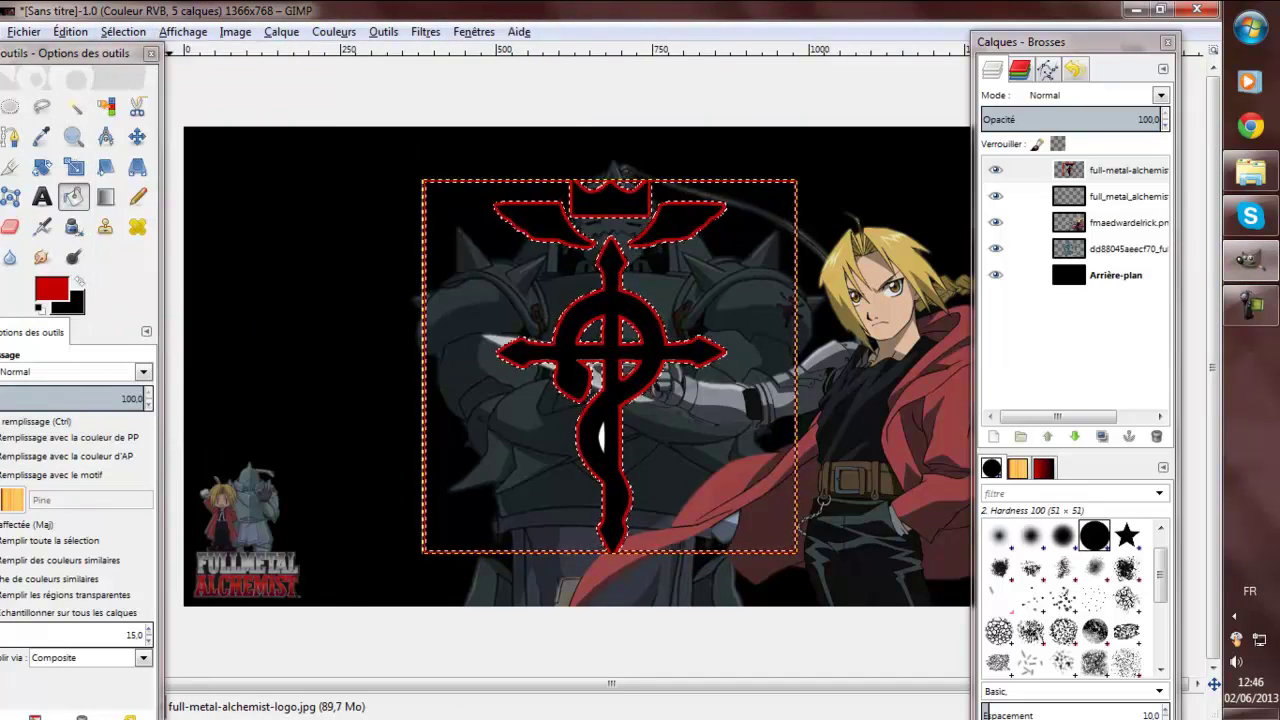
pyautogui.click(625, 368)
pyautogui.hotkey('ctrl', 'z')
# Add a new transparent layer and bucket-fill the cross selection red on it.
pyautogui.click(993, 436)
pyautogui.click(123, 31)
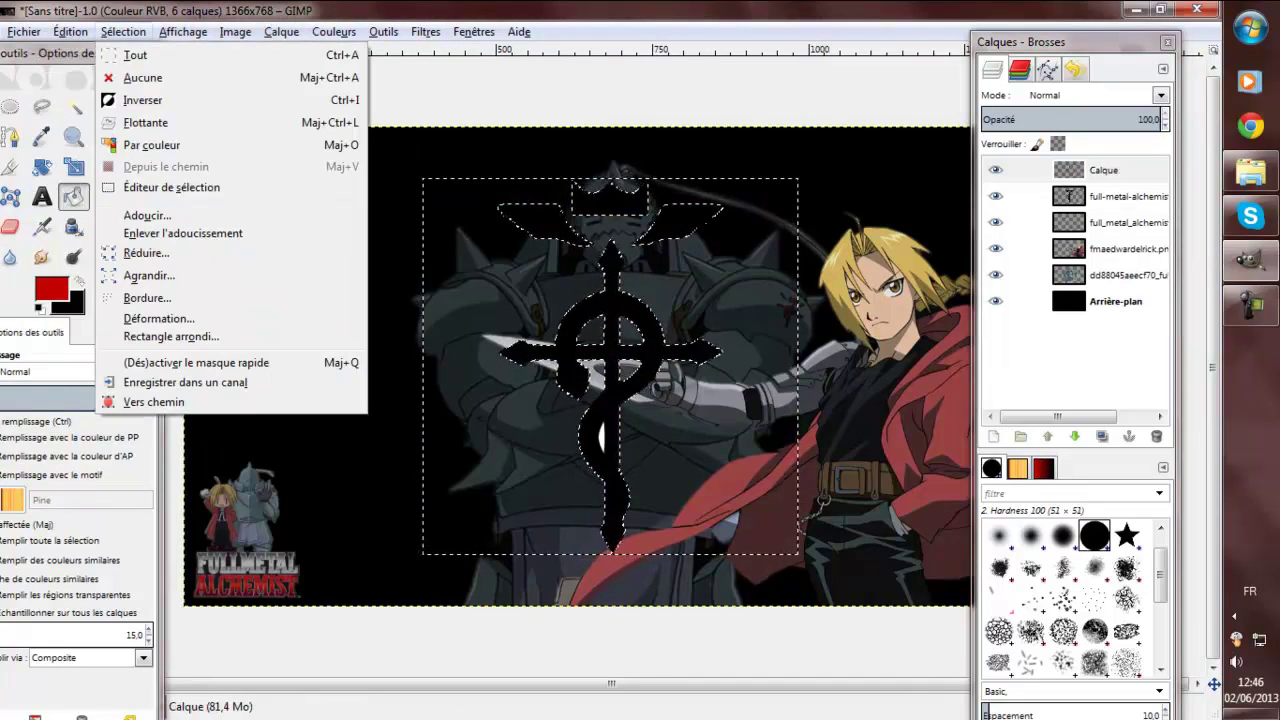
pyautogui.click(621, 368)
pyautogui.press('u')
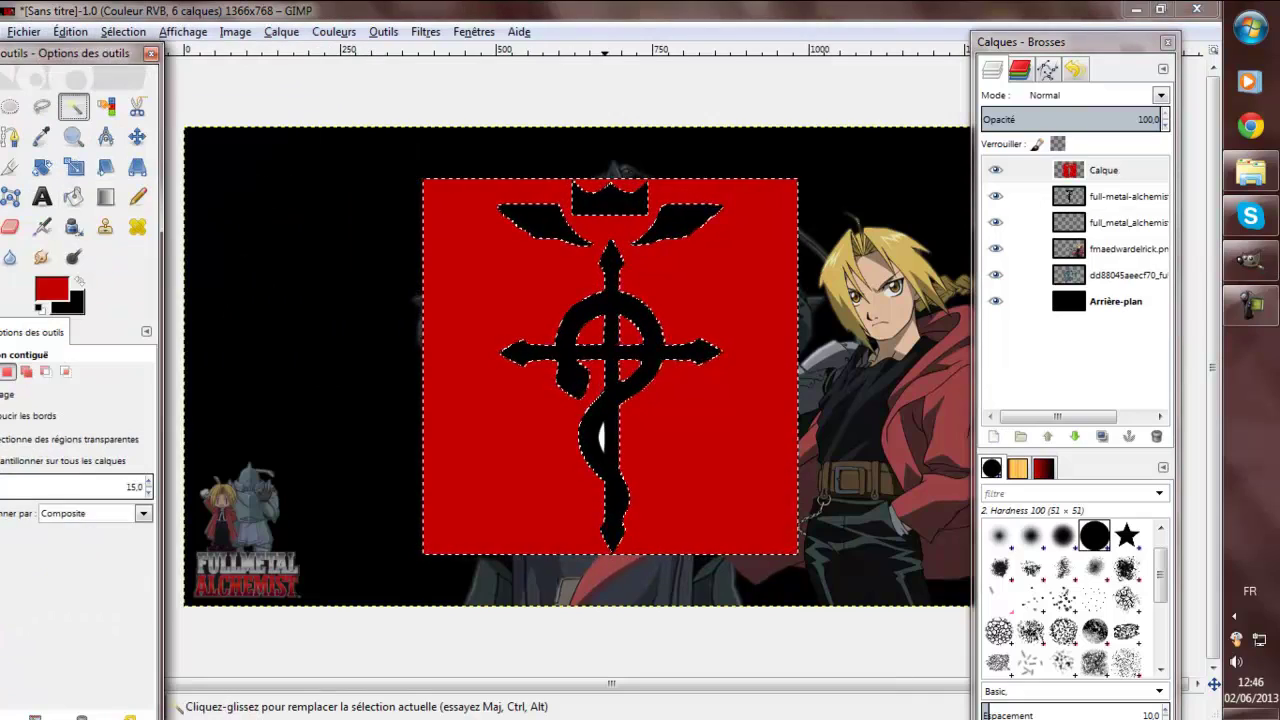
pyautogui.press('pagedown')
pyautogui.press('pageup')
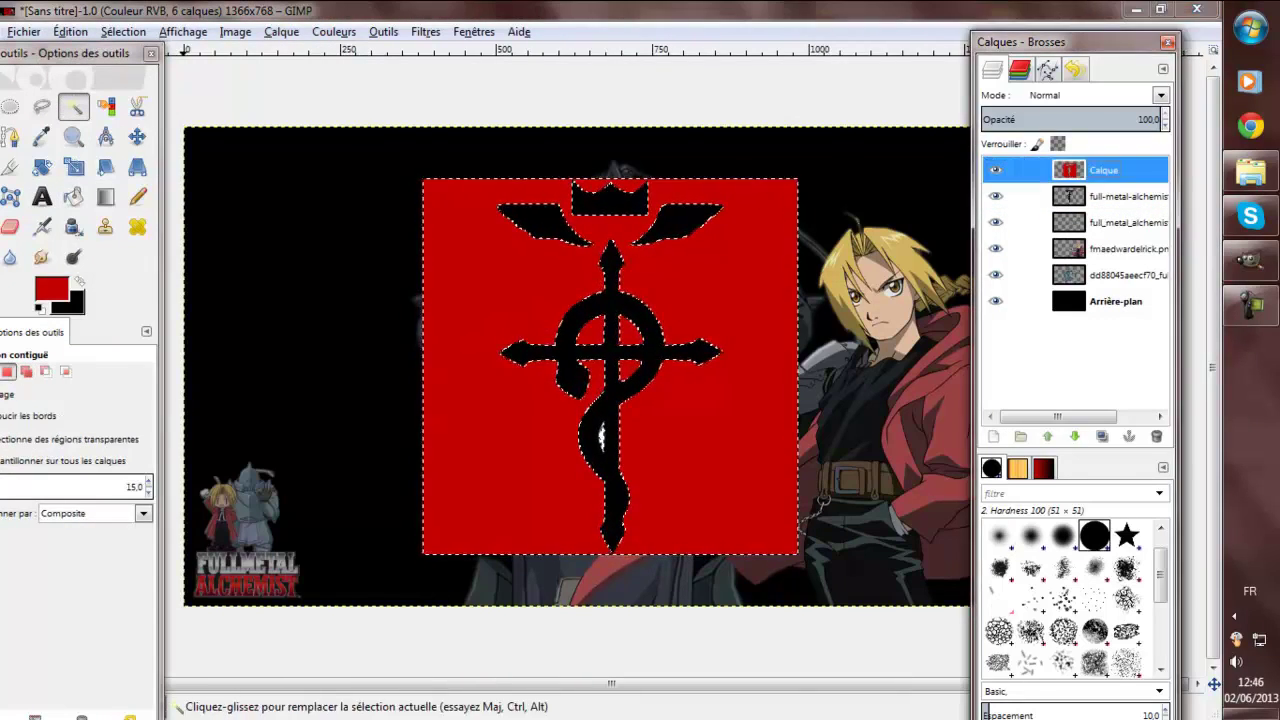
pyautogui.hotkey('shift', 'b')
# Shrink the selection by 5 px, clear its inside, and select none.
pyautogui.click(123, 31)
pyautogui.click(146, 253)
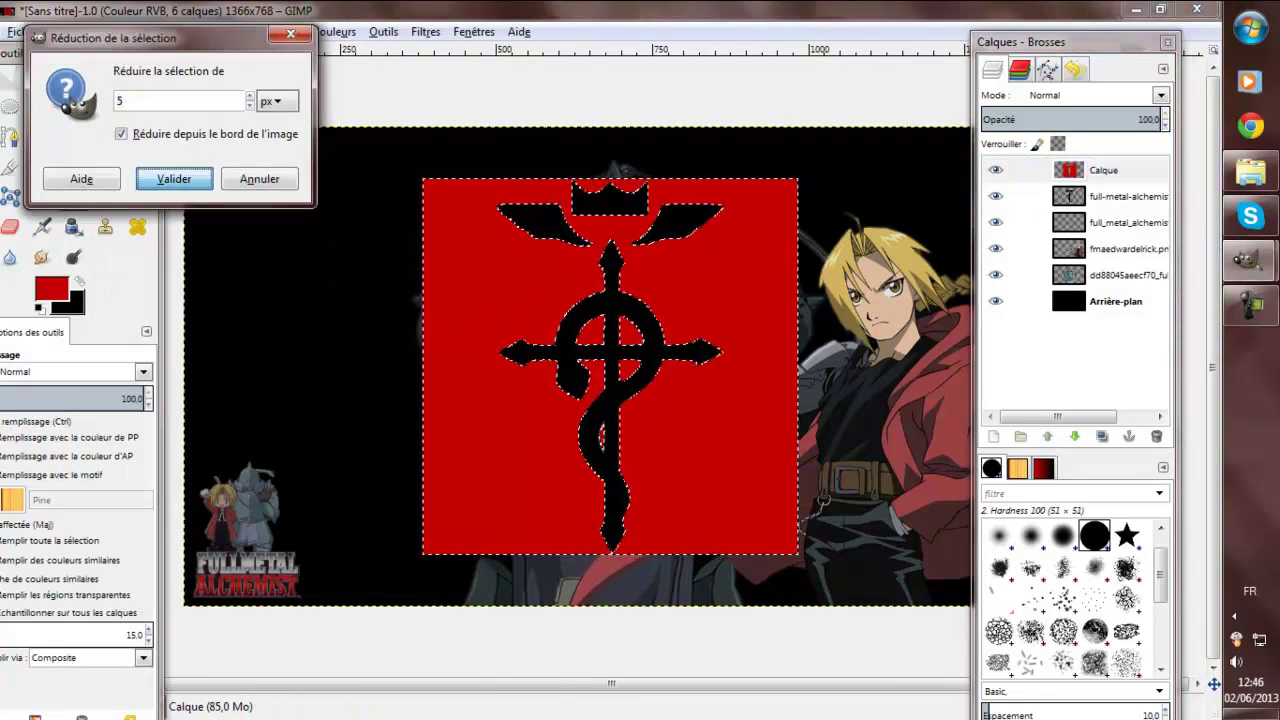
pyautogui.click(171, 174)
pyautogui.press('Delete')
pyautogui.click(123, 31)
pyautogui.click(150, 72)
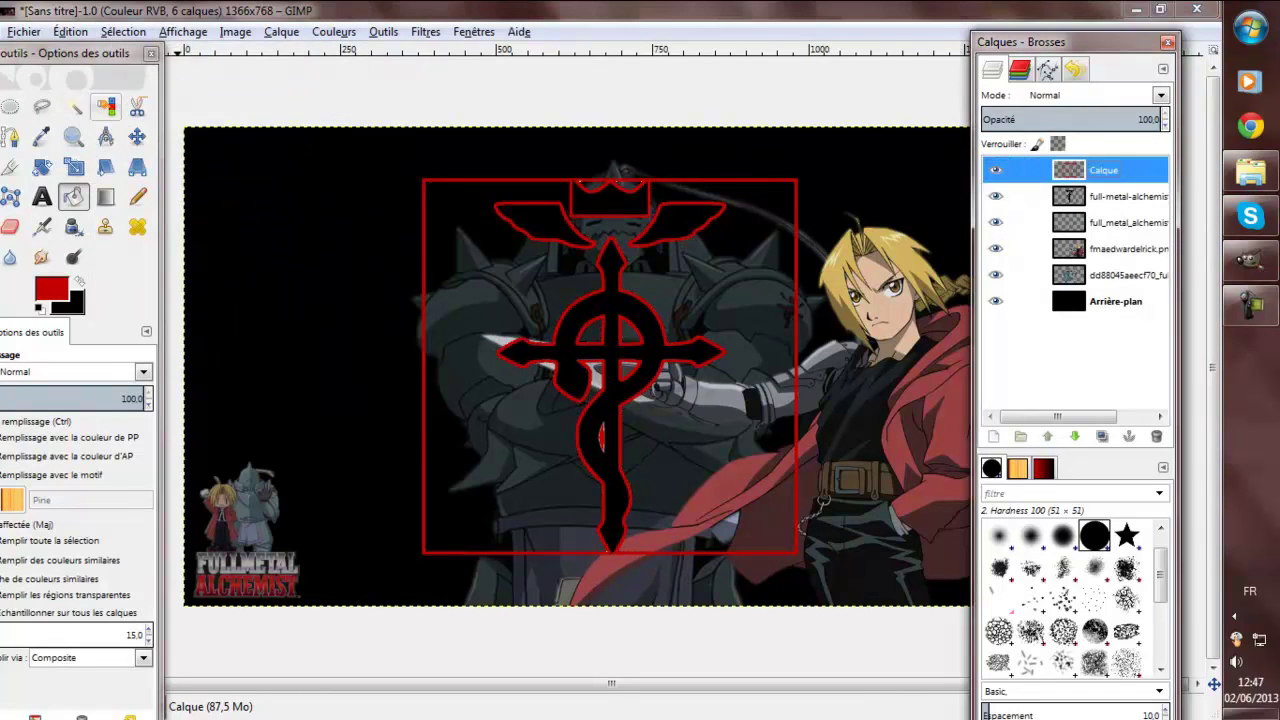
# Erase the red rectangular frame around the cross with the Eraser.
pyautogui.click(10, 226)
pyautogui.moveTo(430, 181); pyautogui.dragTo(424, 437)
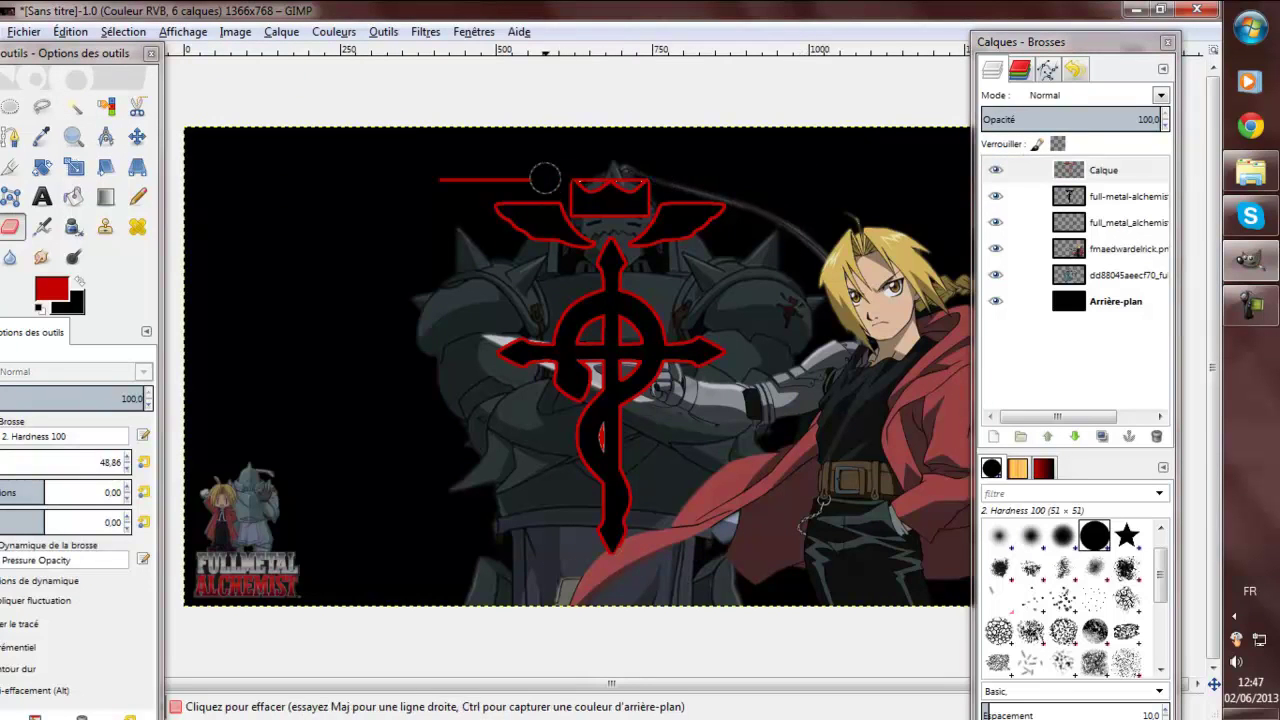
pyautogui.scroll(3, 590, 163)
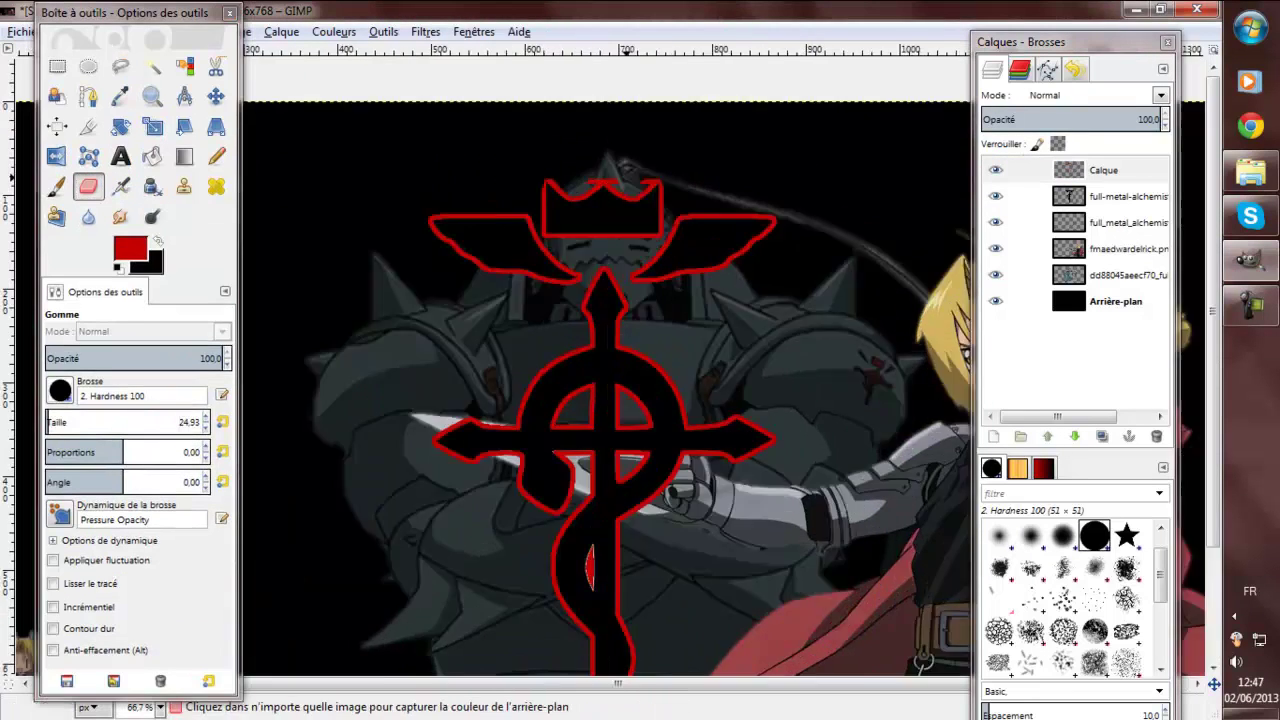
pyautogui.scroll(2, 590, 163)
pyautogui.scroll(-5, 731, 117)
# Blur the red outline with an 11 px Flou gaussien and bring up Peinture à l'huile.
pyautogui.click(425, 31)
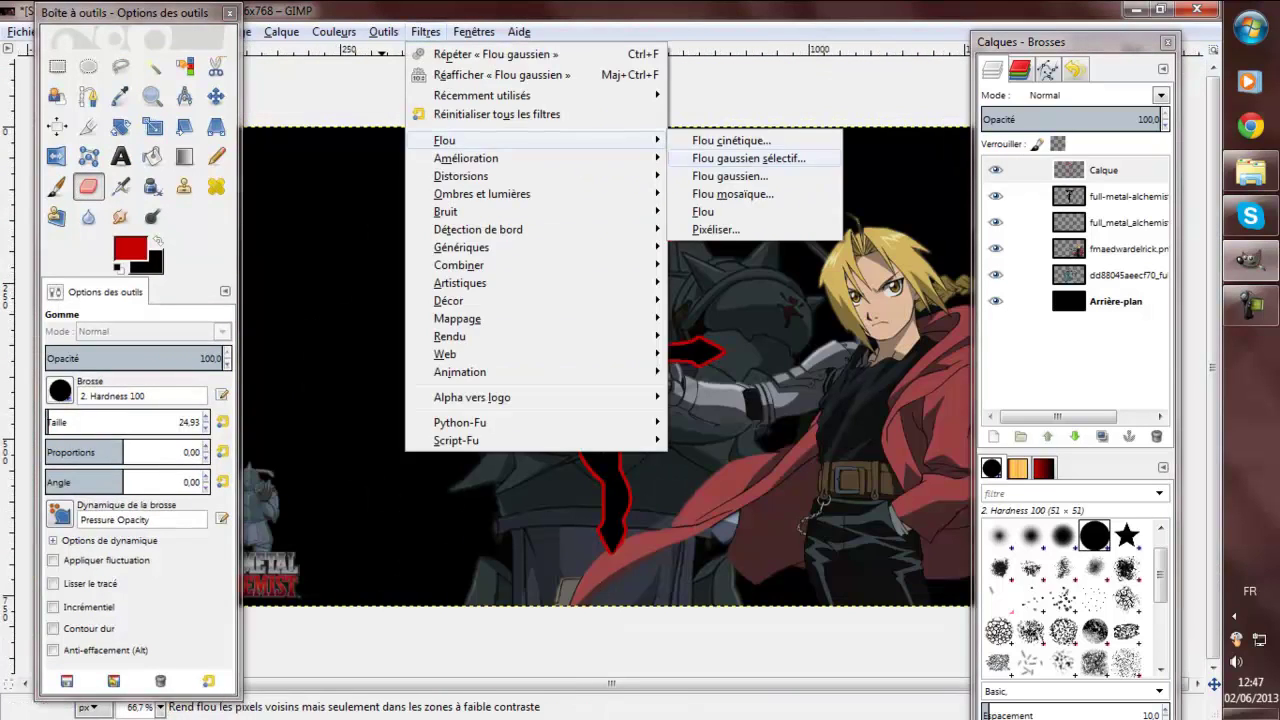
pyautogui.click(730, 174)
pyautogui.click(195, 363)
pyautogui.click(245, 443)
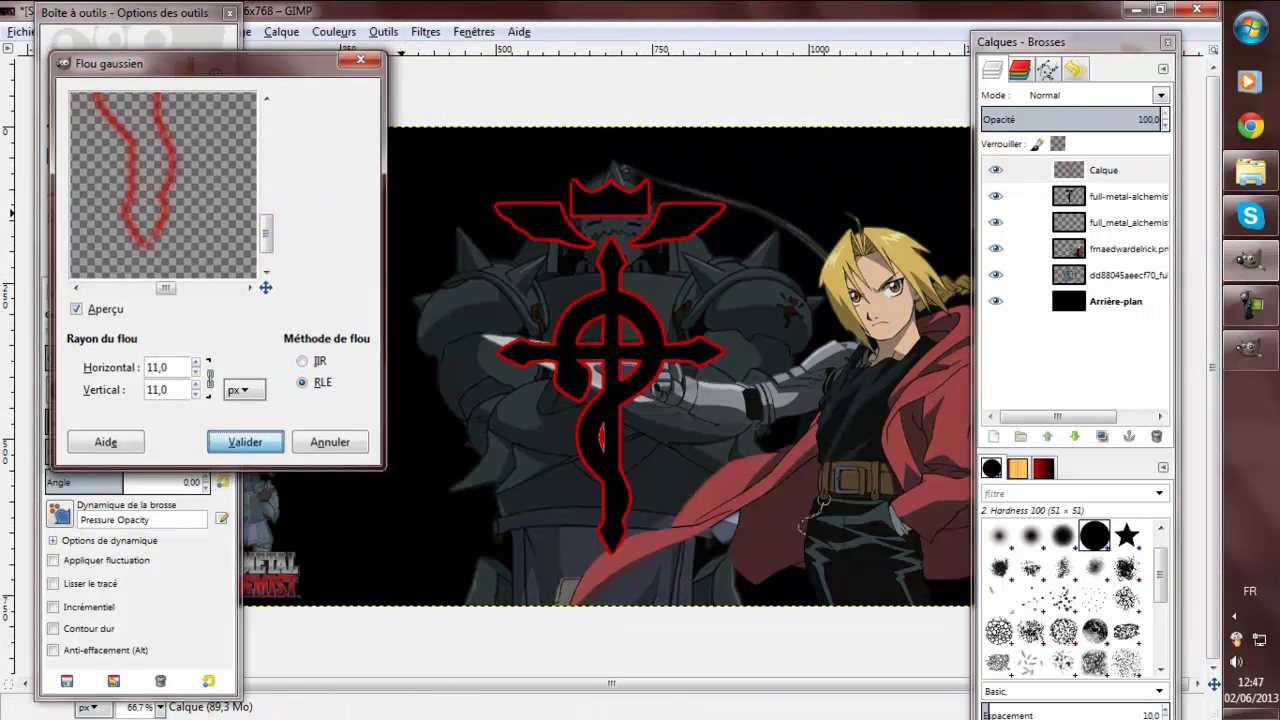
pyautogui.click(425, 31)
pyautogui.moveTo(460, 283)
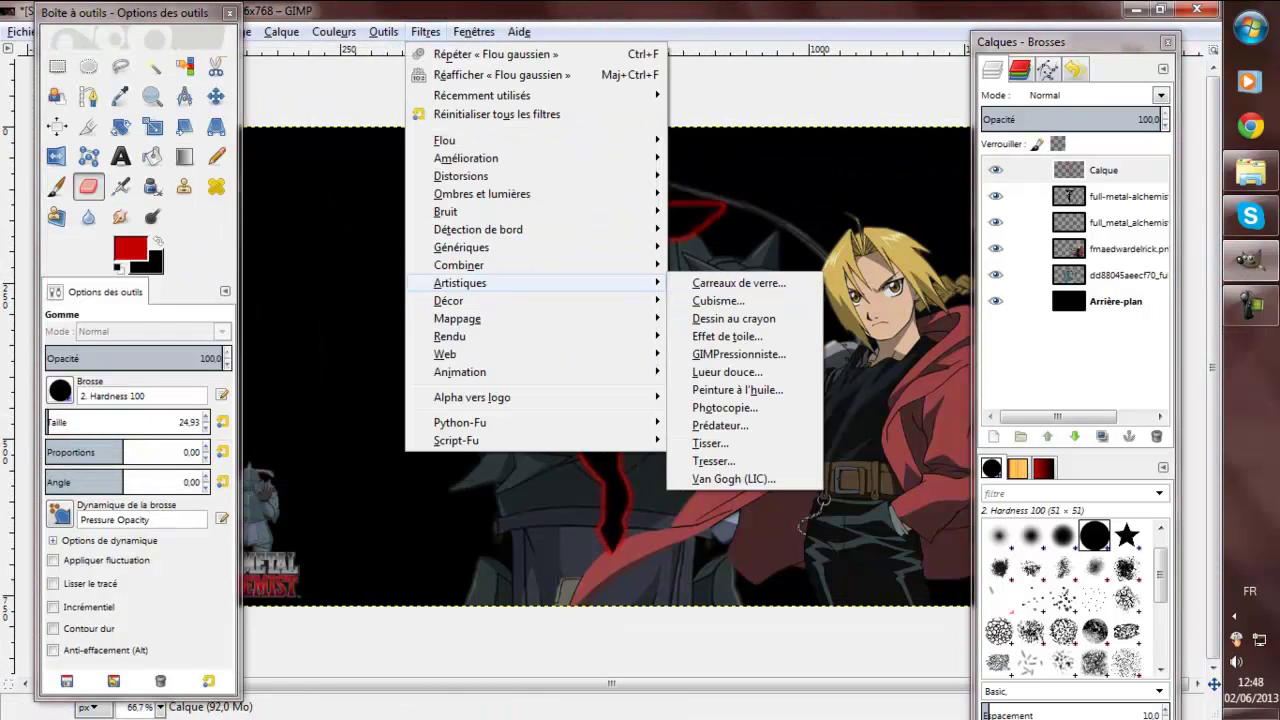
pyautogui.click(770, 380)
# Apply the oil-paint effect, then a red Lueur extérieure glow of size 150.
pyautogui.click(228, 566)
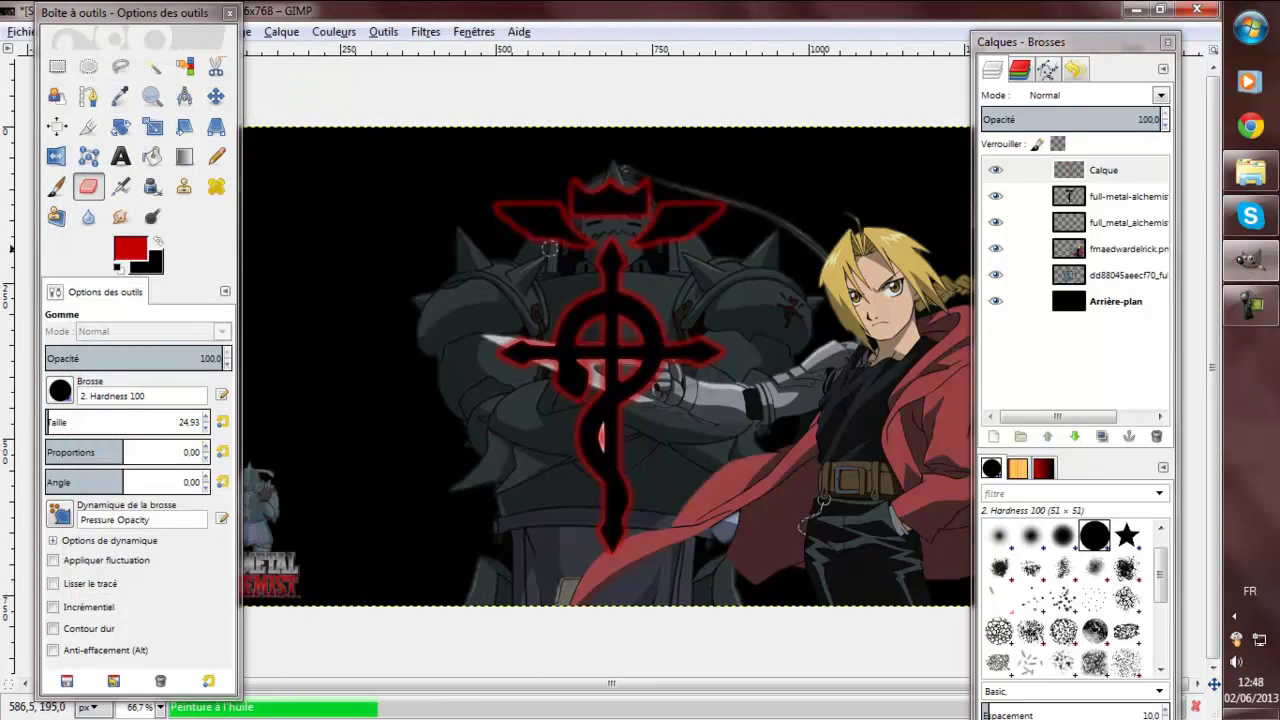
pyautogui.click(425, 31)
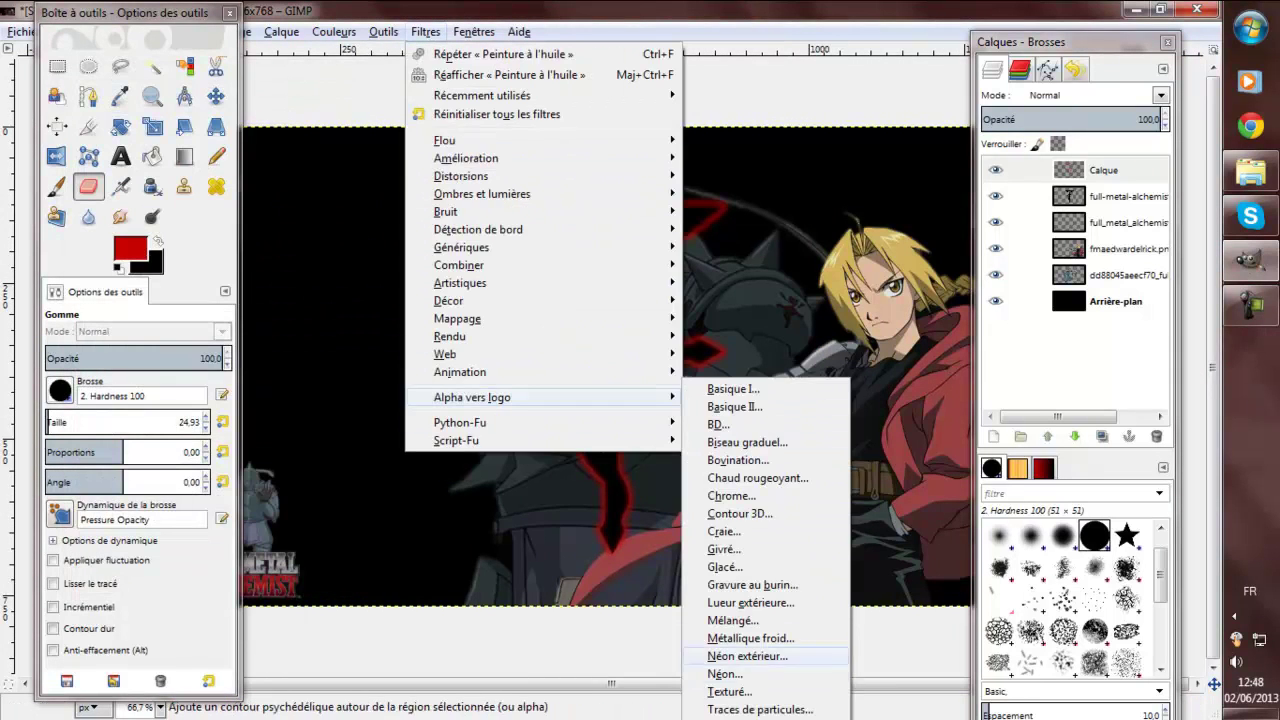
pyautogui.click(843, 651)
pyautogui.click(286, 171)
pyautogui.click(288, 192)
pyautogui.click(266, 196)
pyautogui.click(441, 400)
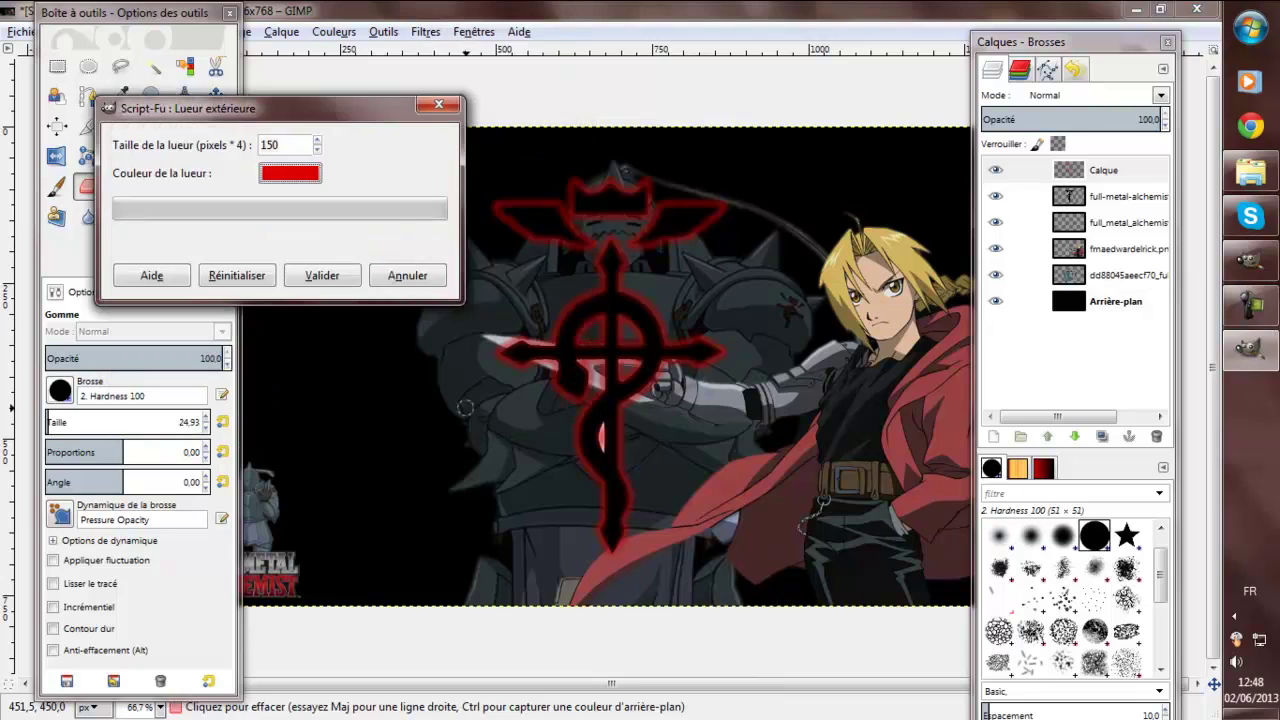
pyautogui.click(323, 277)
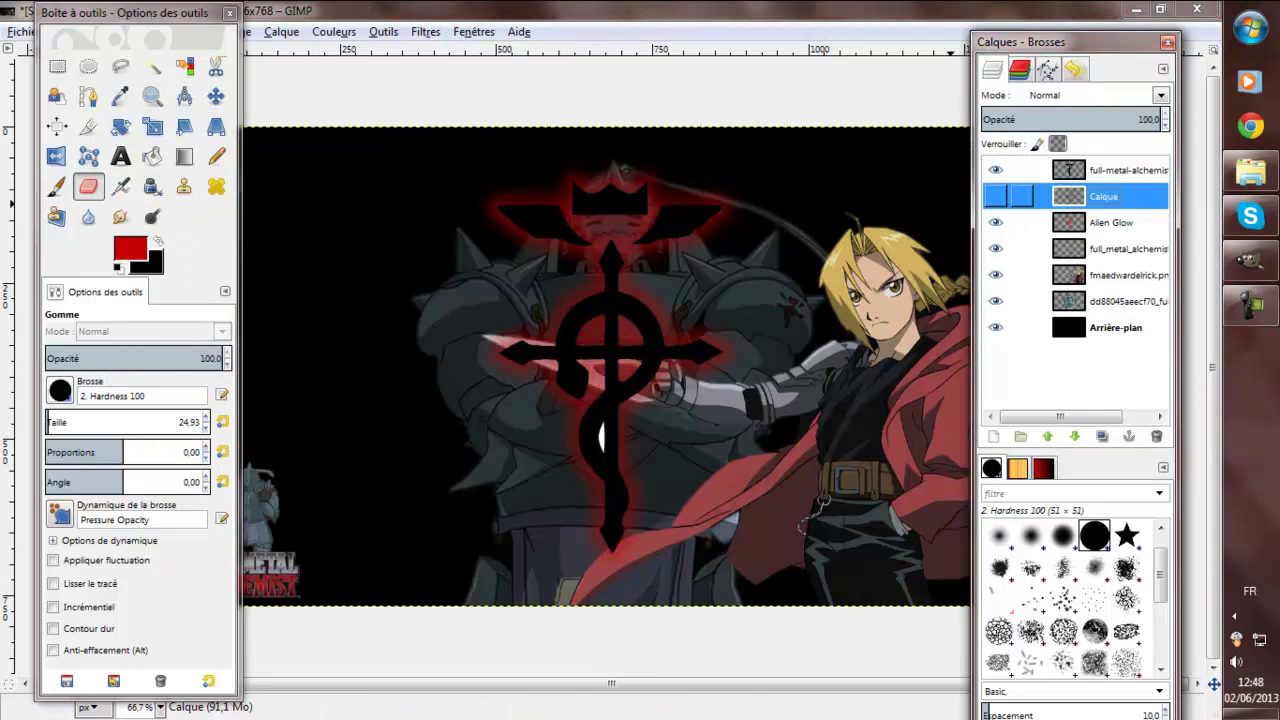
# Merge the red glow and the cross into a single Alien Glow layer.
pyautogui.rightClick(1110, 170)
pyautogui.click(1000, 400)
pyautogui.click(1110, 196)
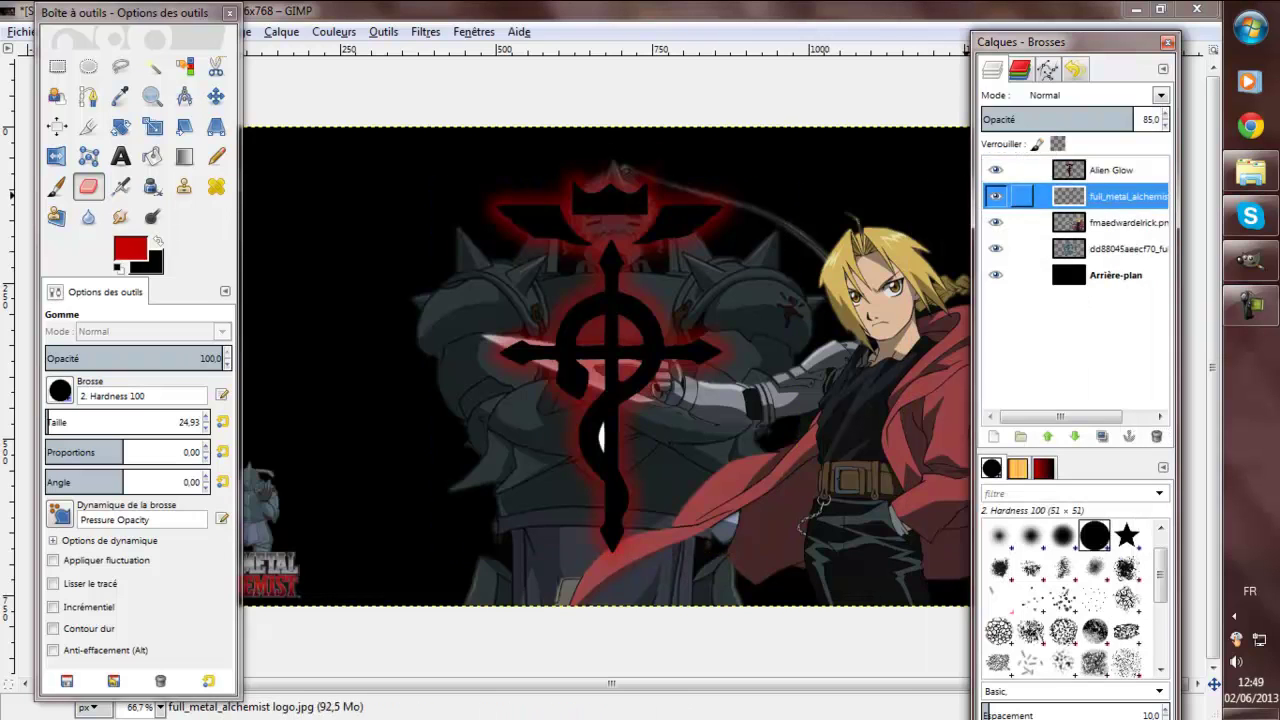
pyautogui.click(1110, 170)
pyautogui.click(216, 96)
# Scale the glowing cross down and move it into the upper-left corner.
pyautogui.moveTo(292, 160); pyautogui.dragTo(120, 300)
pyautogui.moveTo(150, 12); pyautogui.dragTo(24, 17)
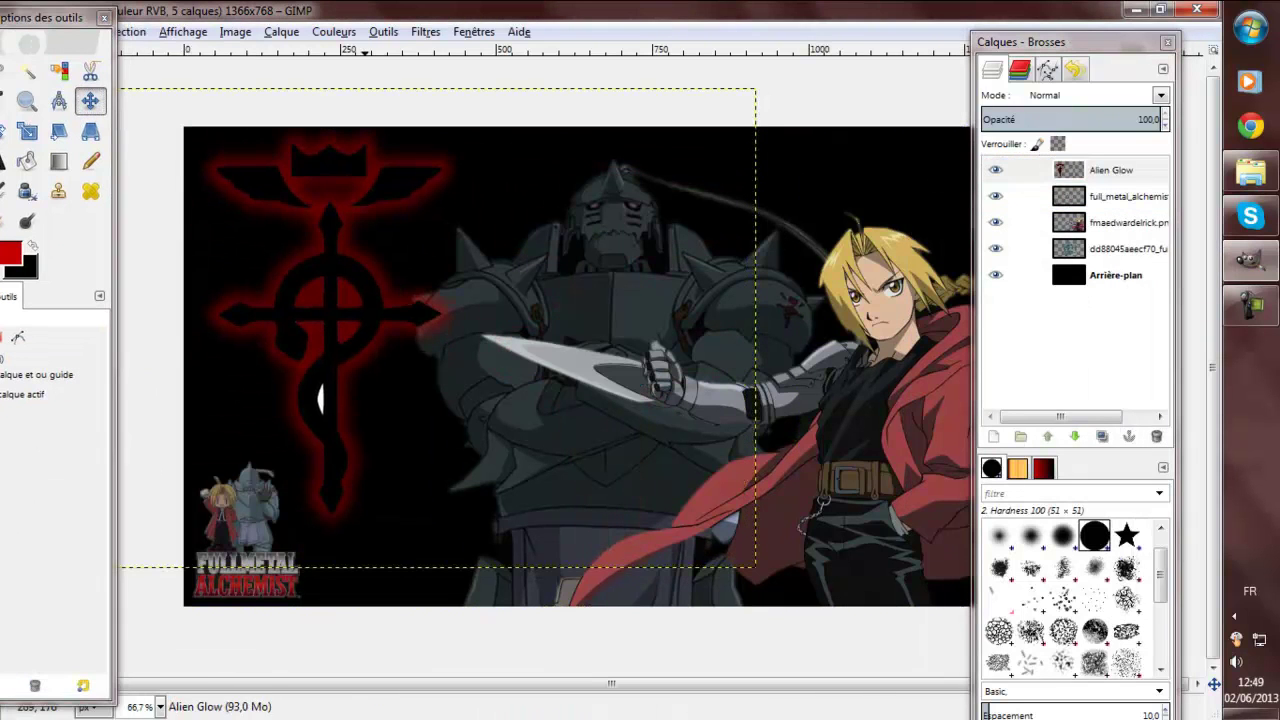
pyautogui.moveTo(120, 300); pyautogui.dragTo(305, 328)
pyautogui.hotkey('shift', 't')
pyautogui.moveTo(50, 17)
pyautogui.mouseDown()
pyautogui.moveTo(110, 60)
pyautogui.moveTo(240, 205)
pyautogui.mouseUp()
pyautogui.click(400, 300)
pyautogui.press('Return')
pyautogui.press('m')
pyautogui.moveTo(110, 60); pyautogui.dragTo(0, 81)
pyautogui.moveTo(318, 305)
pyautogui.mouseDown()
pyautogui.moveTo(301, 376)
pyautogui.moveTo(300, 294)
pyautogui.mouseUp()
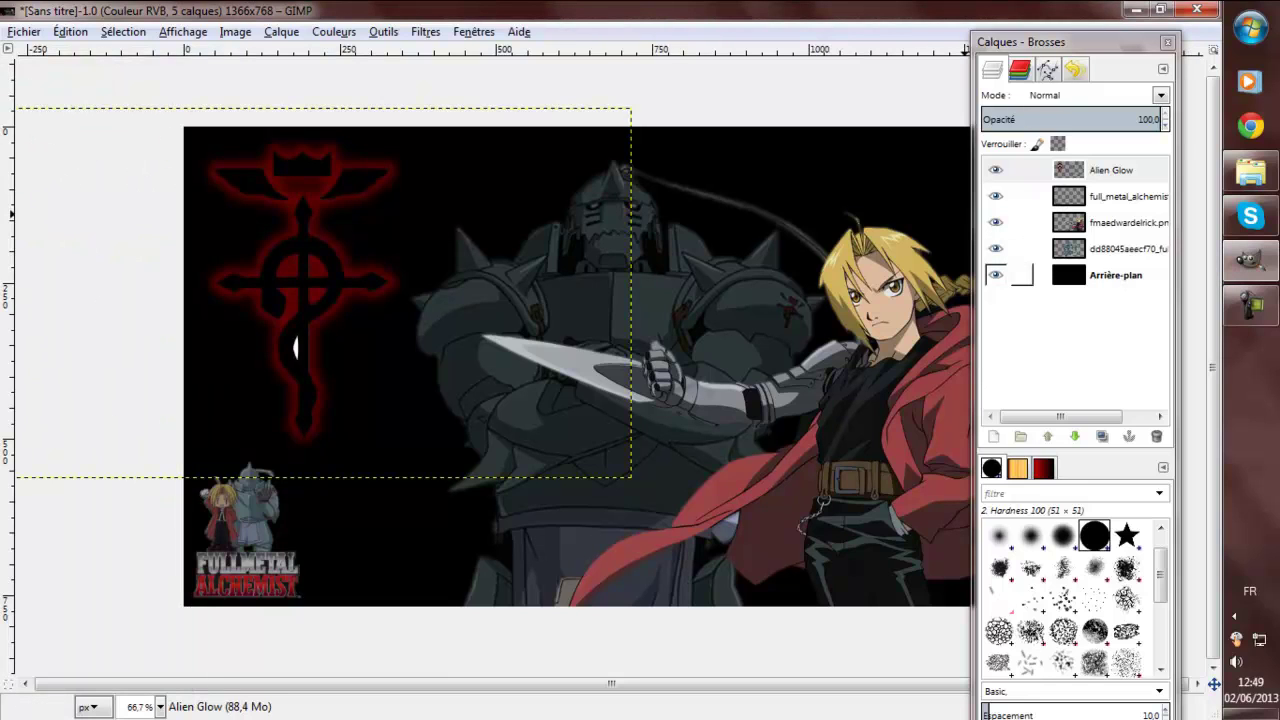
# Expand the cross layer to image size, then select and grow the white stem gap.
pyautogui.click(281, 31)
pyautogui.click(340, 300)
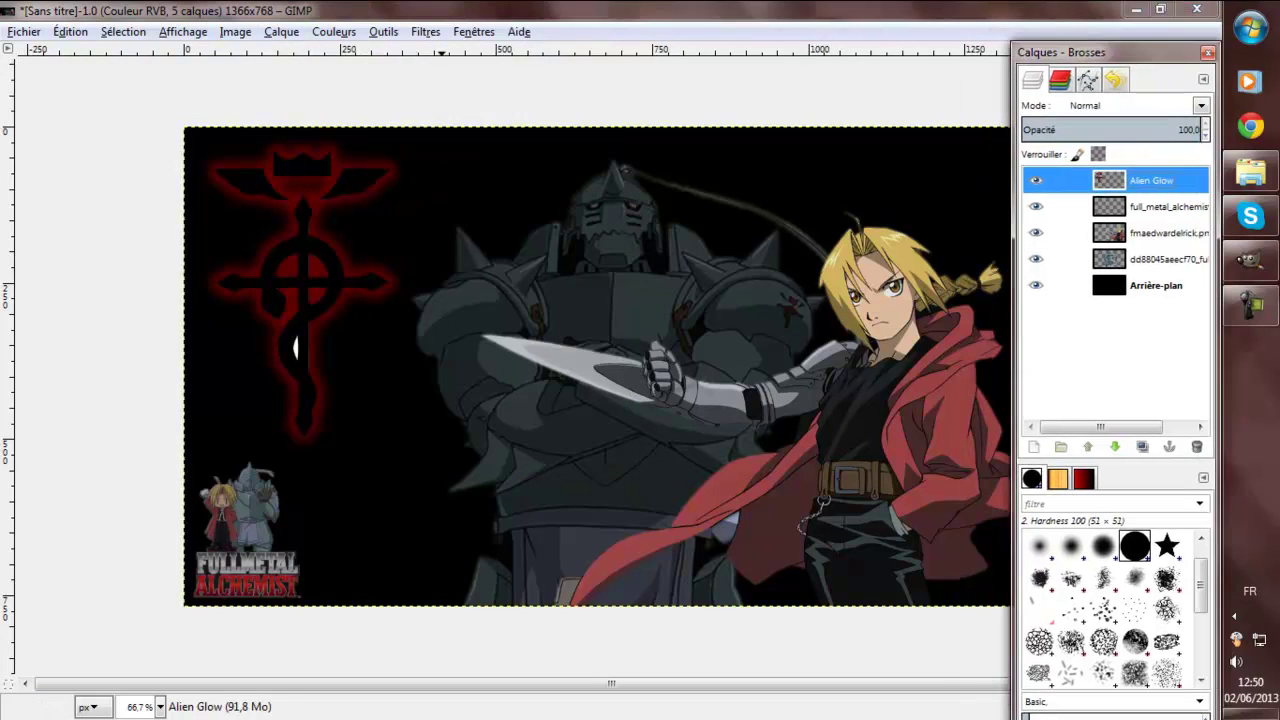
pyautogui.click(473, 31)
pyautogui.click(890, 53)
pyautogui.press('2')
pyautogui.click(123, 31)
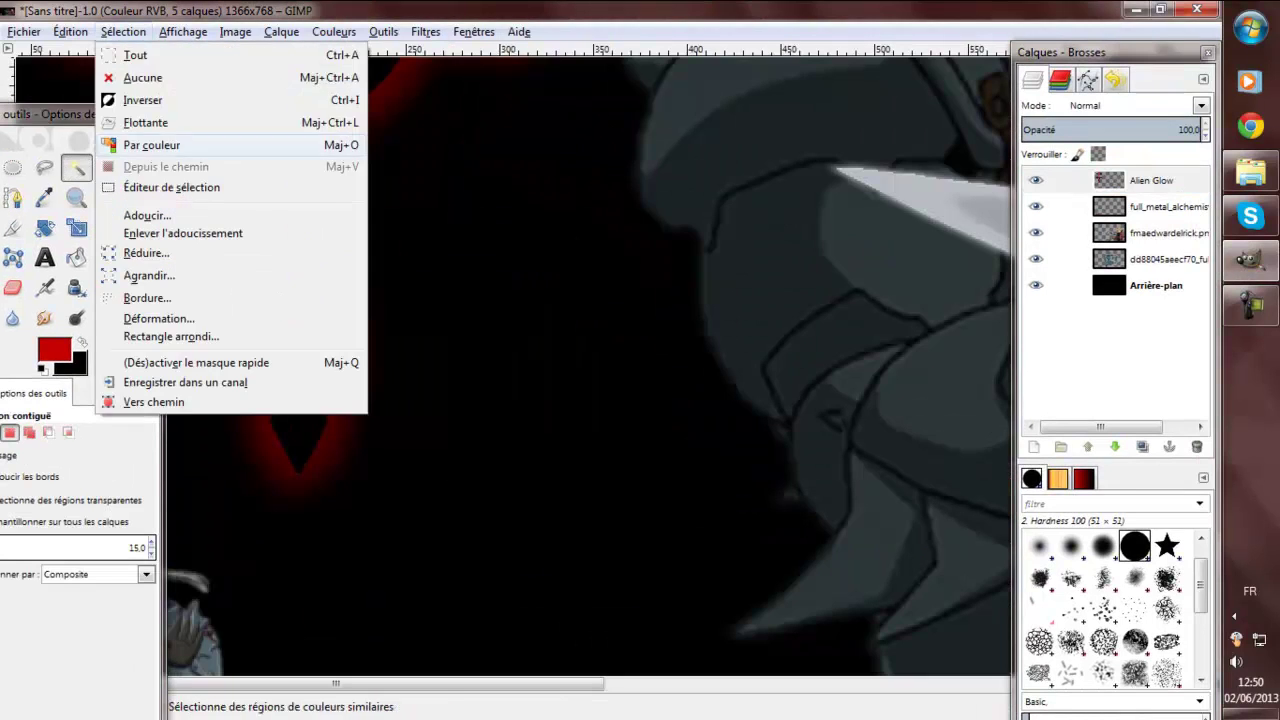
pyautogui.click(140, 274)
pyautogui.click(166, 159)
# Fill the grown gap red on a new transparent layer and lower its opacity.
pyautogui.click(123, 31)
pyautogui.click(128, 97)
pyautogui.hotkey('shift', 'b')
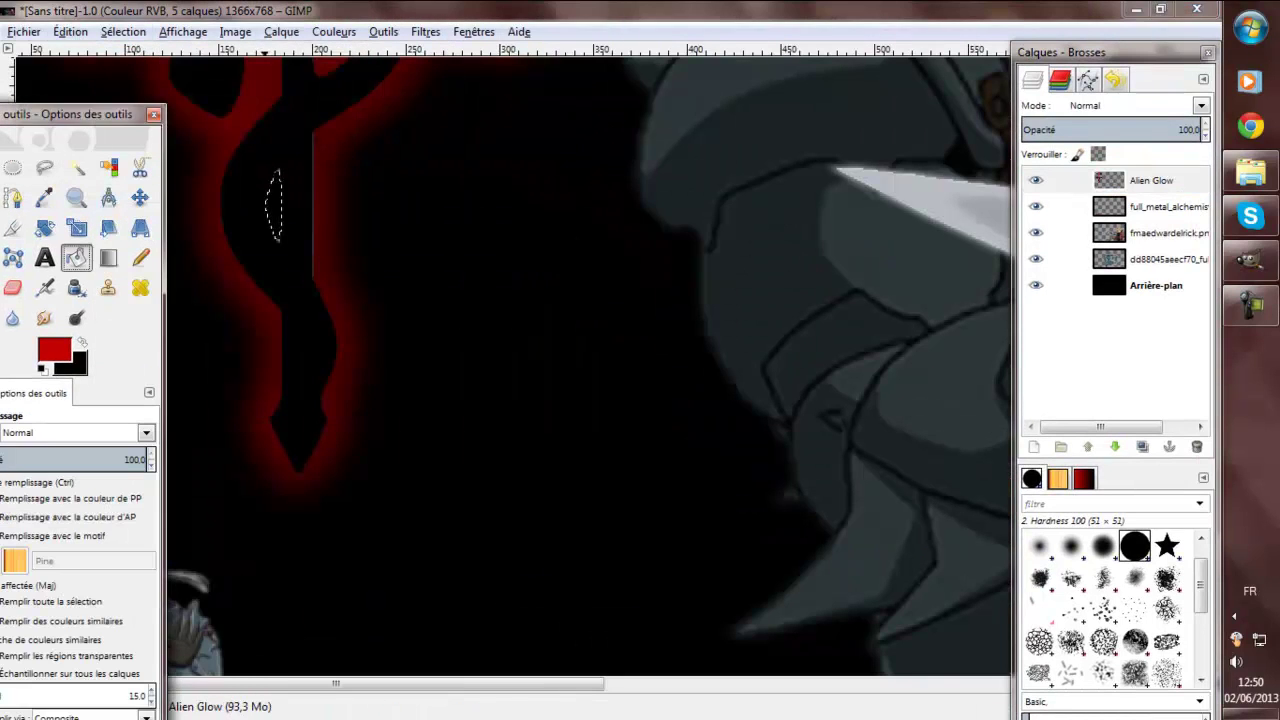
pyautogui.hotkey('shift', 'ctrl', 'n')
pyautogui.press('Return')
pyautogui.write('37')
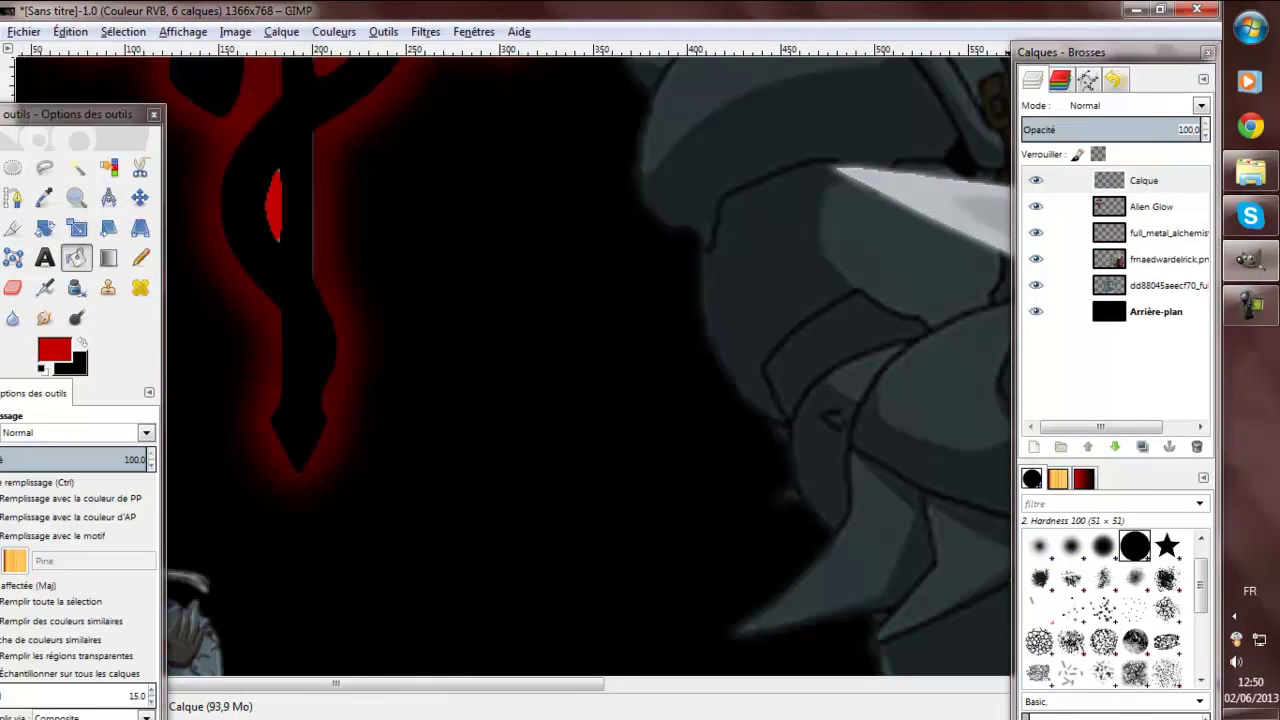
pyautogui.press('Return')
# Soften the red gap fill with a Flou gaussien.
pyautogui.click(425, 31)
pyautogui.click(750, 176)
pyautogui.press('Return')
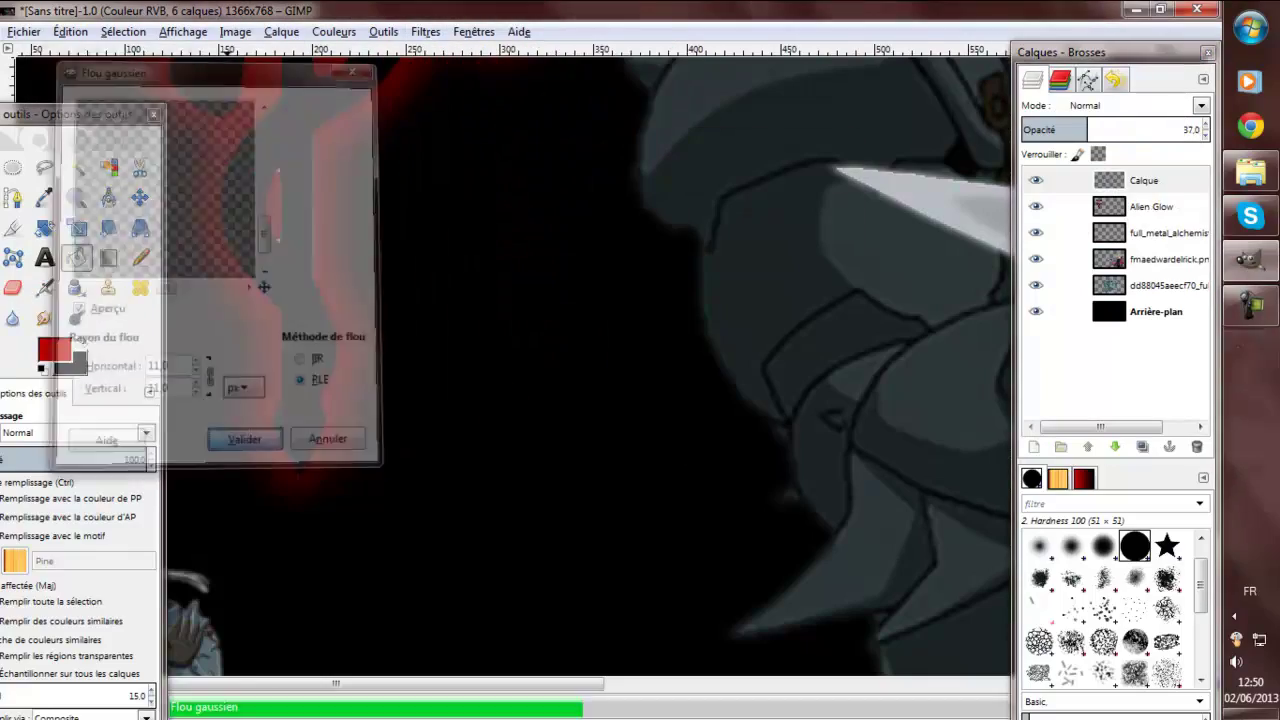
pyautogui.click(1103, 129)
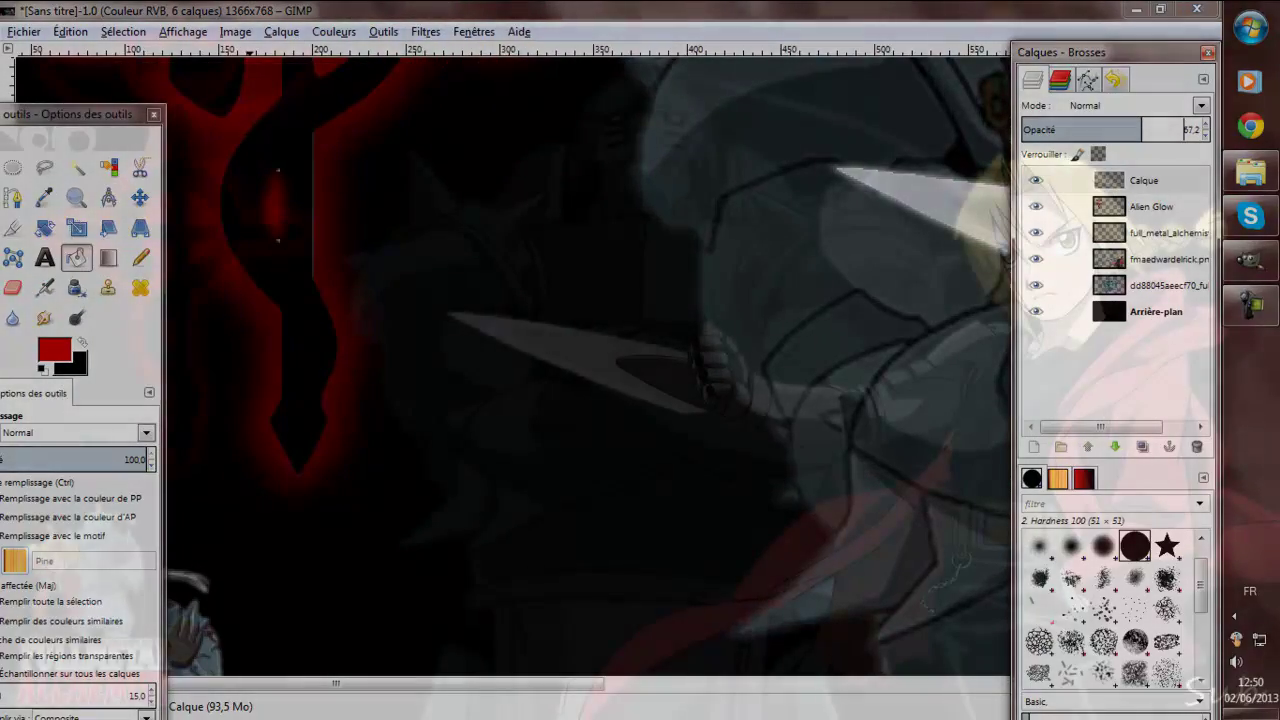